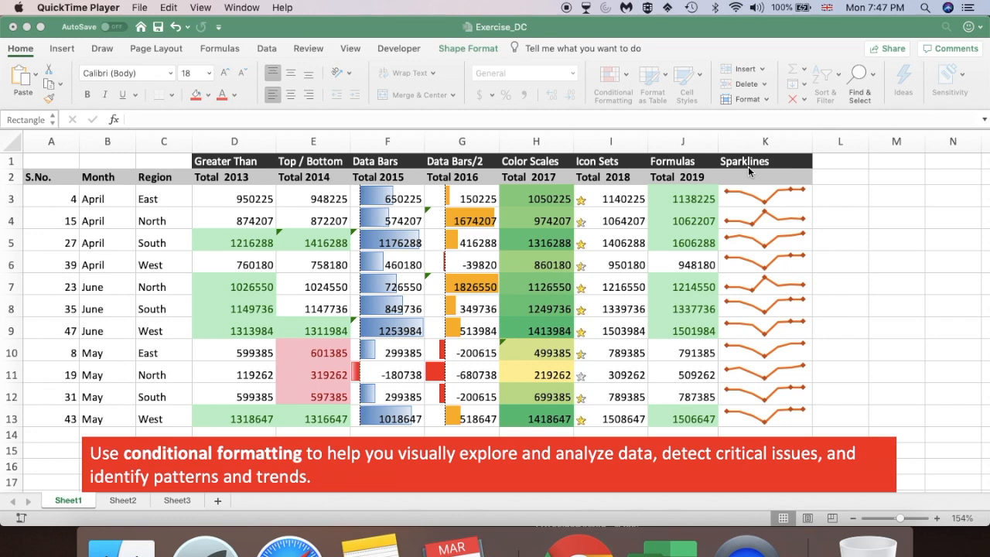
Step: Switch to Sheet2 and look over its unformatted yearly totals and the column headings up to Sparklines
{"action": "left_click", "coordinate": [117, 501]}
{"action": "left_click", "coordinate": [117, 501]}
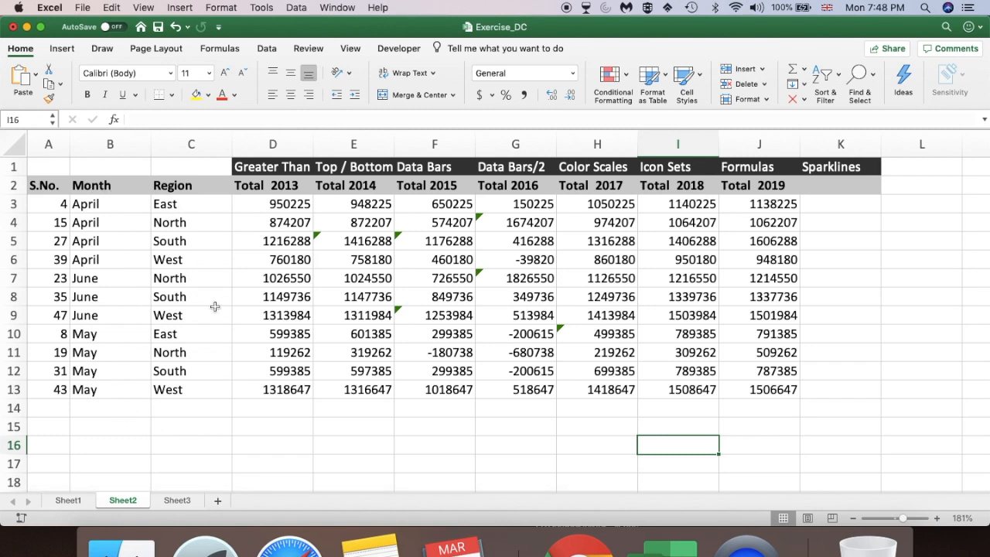
{"action": "scroll", "coordinate": [215, 307], "scroll_direction": "right", "scroll_amount": 3}
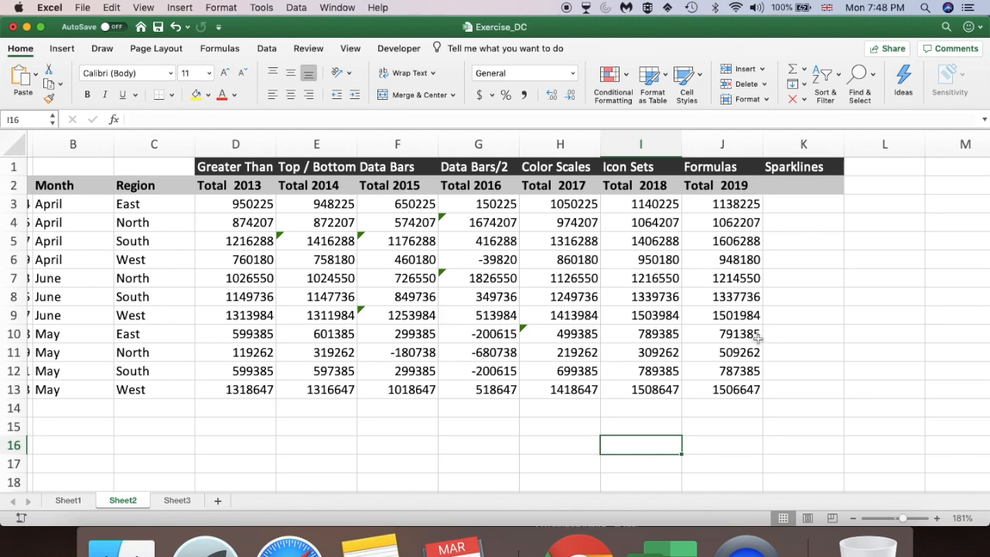
{"action": "scroll", "coordinate": [758, 338], "scroll_direction": "left", "scroll_amount": 2}
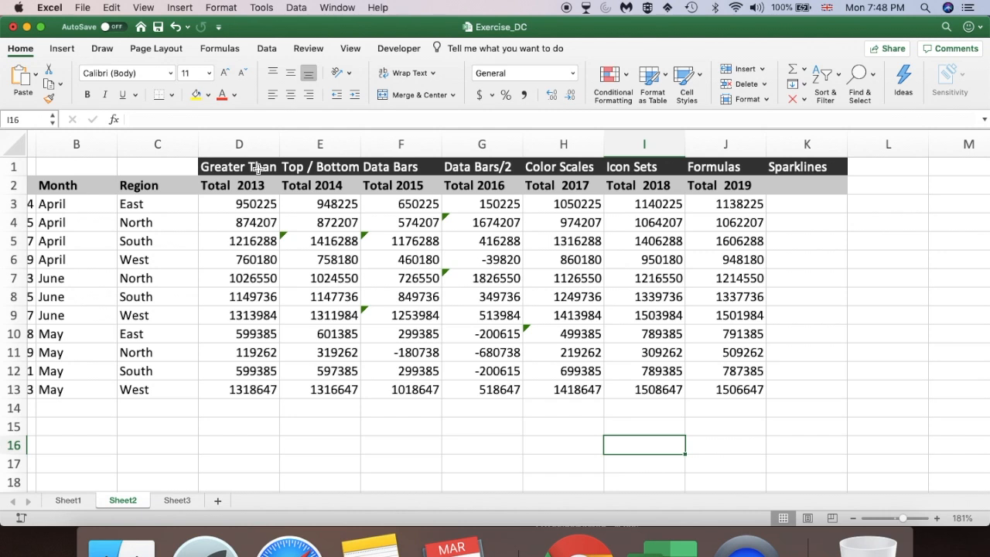
Step: Start a Greater Than highlight rule for the Total 2013 values in D3:D13
{"action": "left_click_drag", "start_coordinate": [227, 207], "coordinate": [229, 389]}
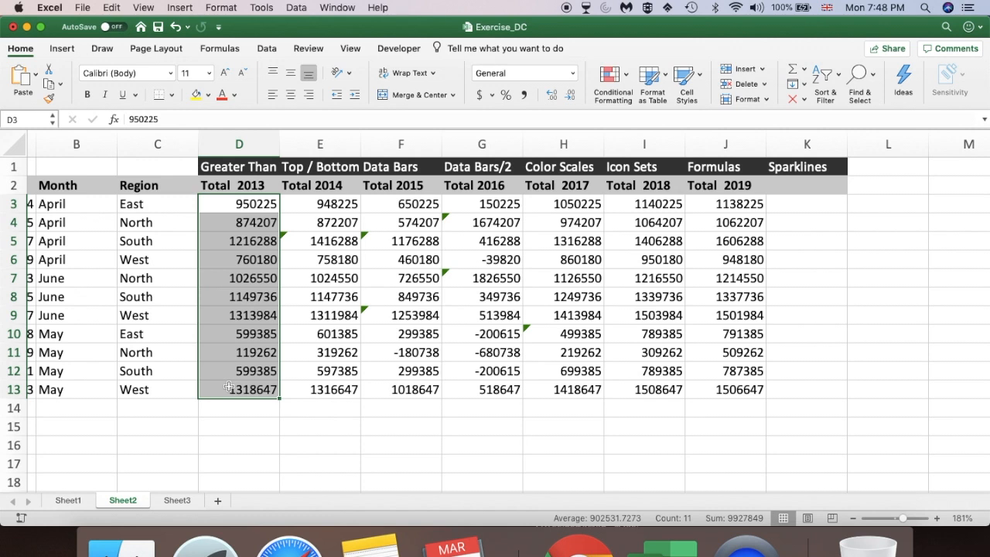
{"action": "left_click", "coordinate": [622, 75]}
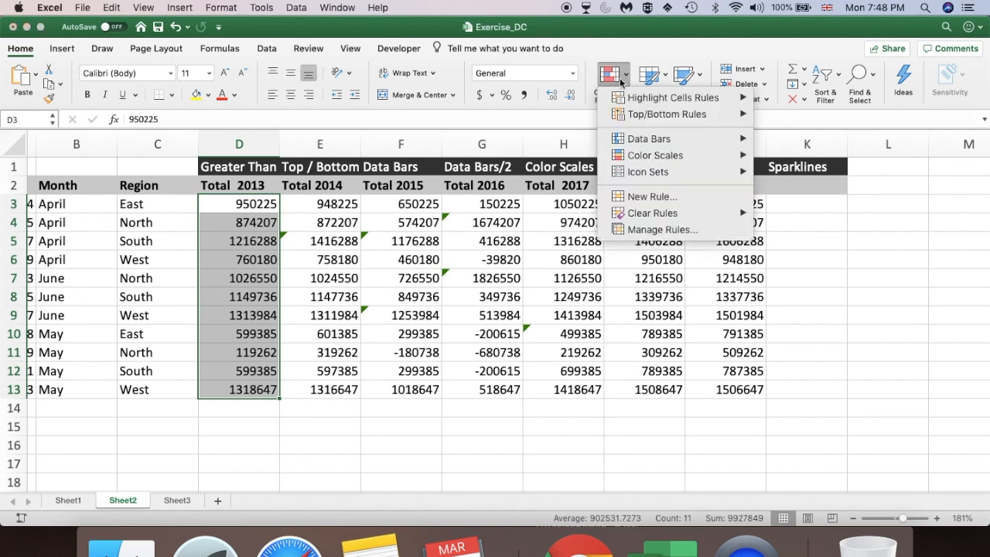
{"action": "mouse_move", "coordinate": [642, 99]}
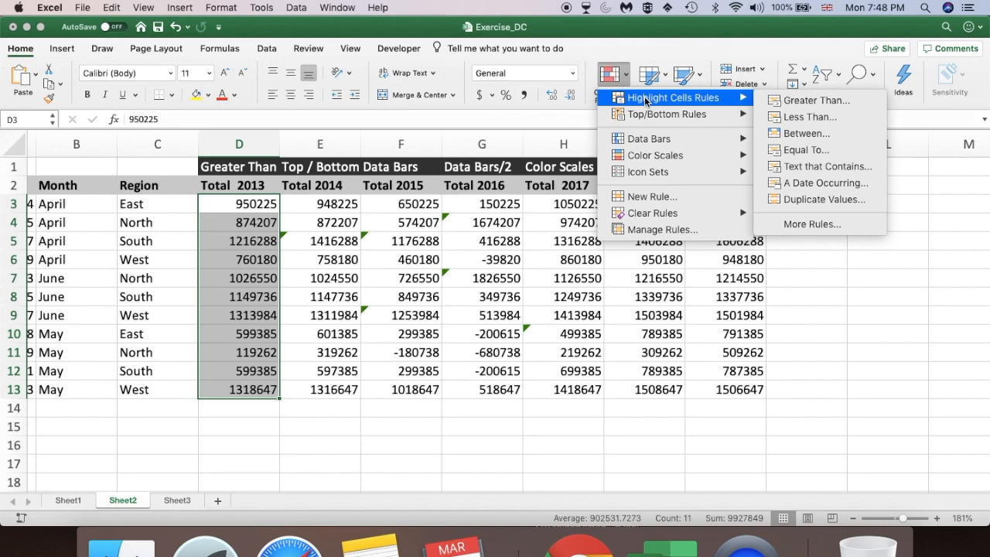
{"action": "mouse_move", "coordinate": [701, 117]}
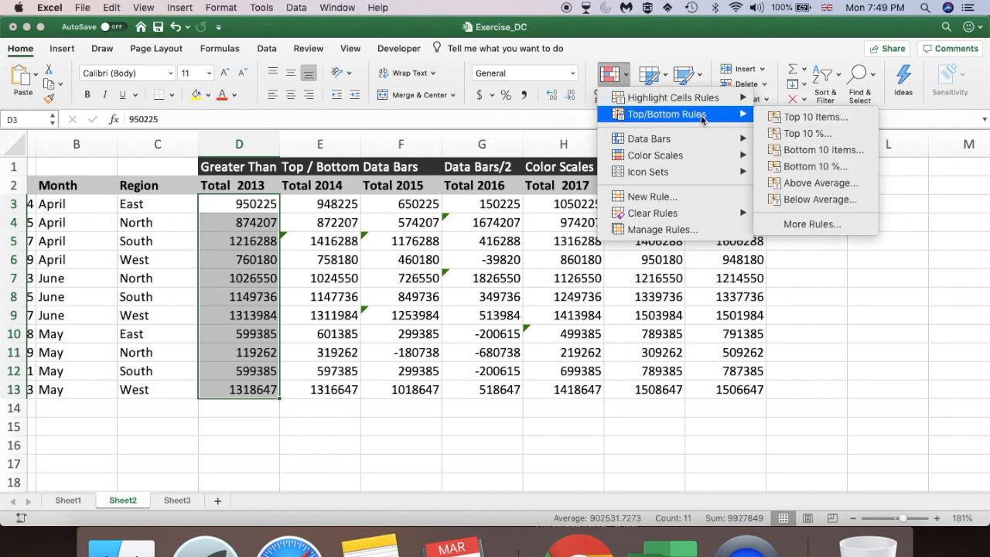
{"action": "mouse_move", "coordinate": [687, 140]}
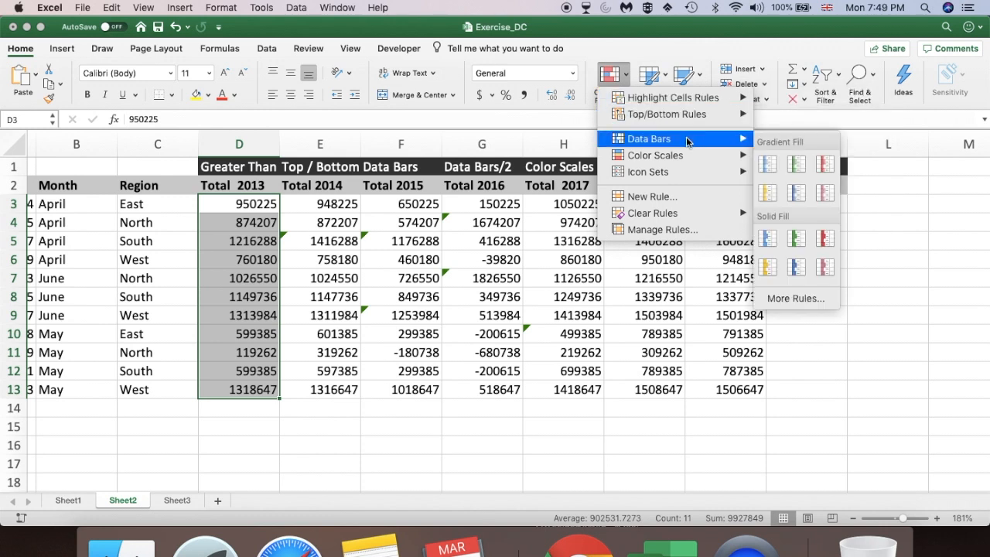
{"action": "mouse_move", "coordinate": [685, 157]}
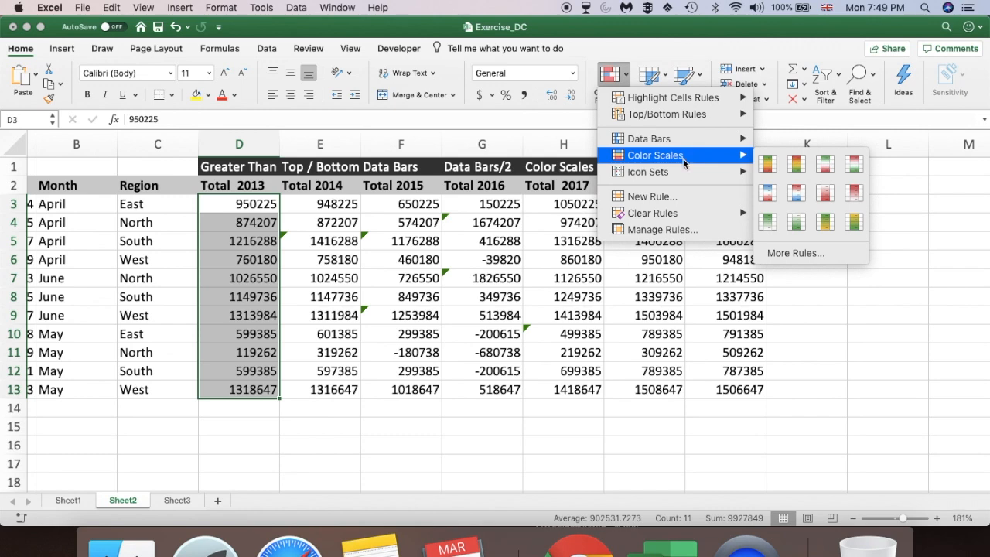
{"action": "mouse_move", "coordinate": [681, 175]}
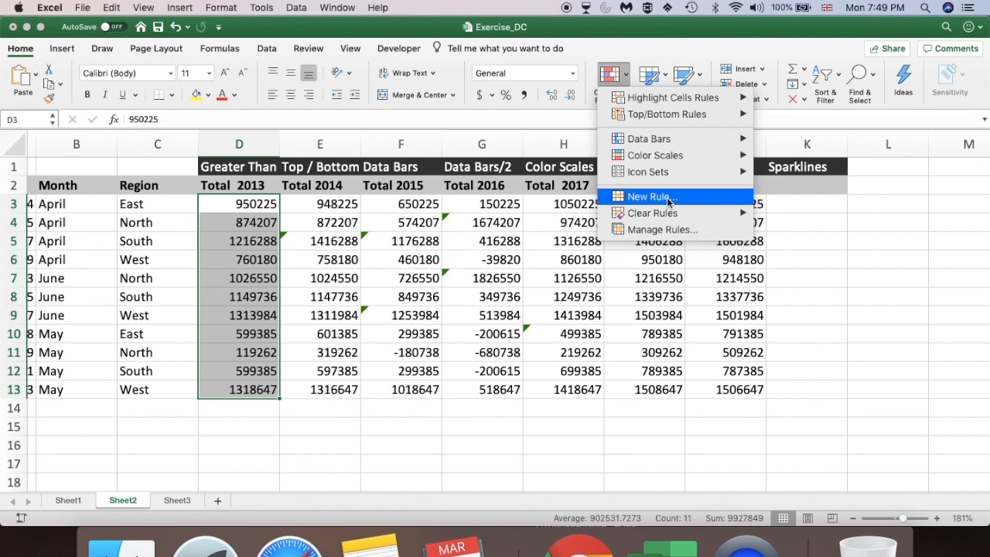
{"action": "mouse_move", "coordinate": [680, 101]}
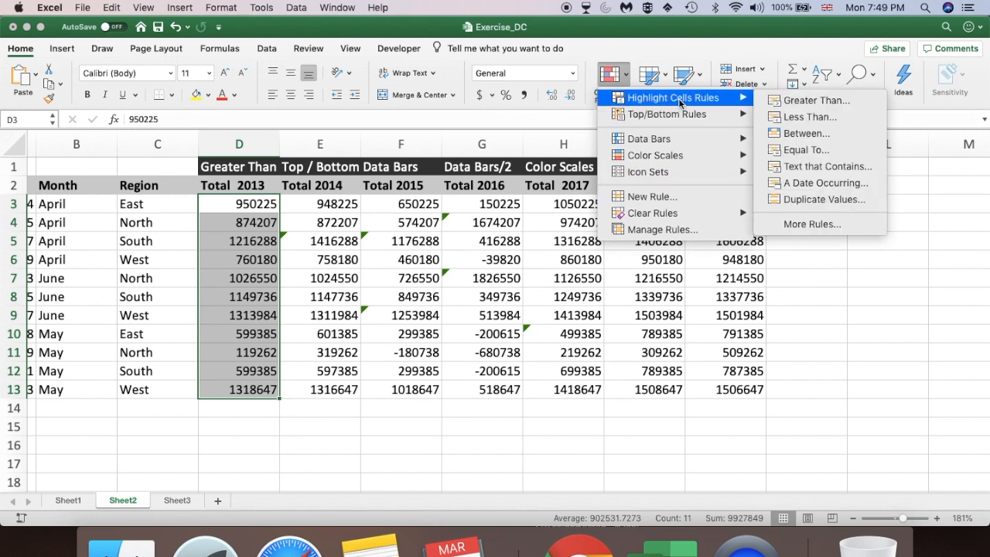
{"action": "left_click", "coordinate": [821, 106]}
{"action": "left_click_drag", "start_coordinate": [512, 106], "coordinate": [555, 153]}
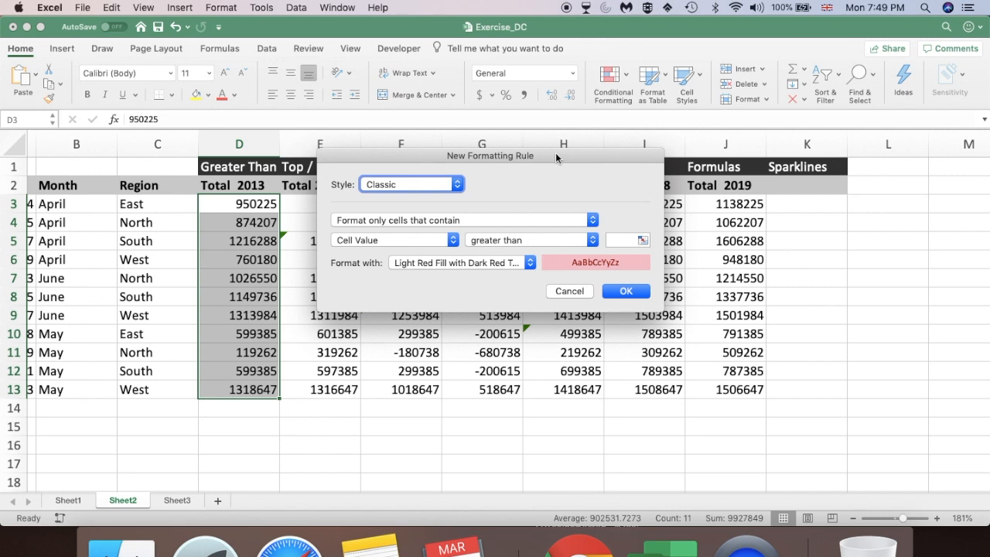
Step: Highlight Total 2013 values greater than 1000000 using Green Fill with Dark Green Text, and apply the rule
{"action": "left_click", "coordinate": [621, 241]}
{"action": "type", "text": "1000000"}
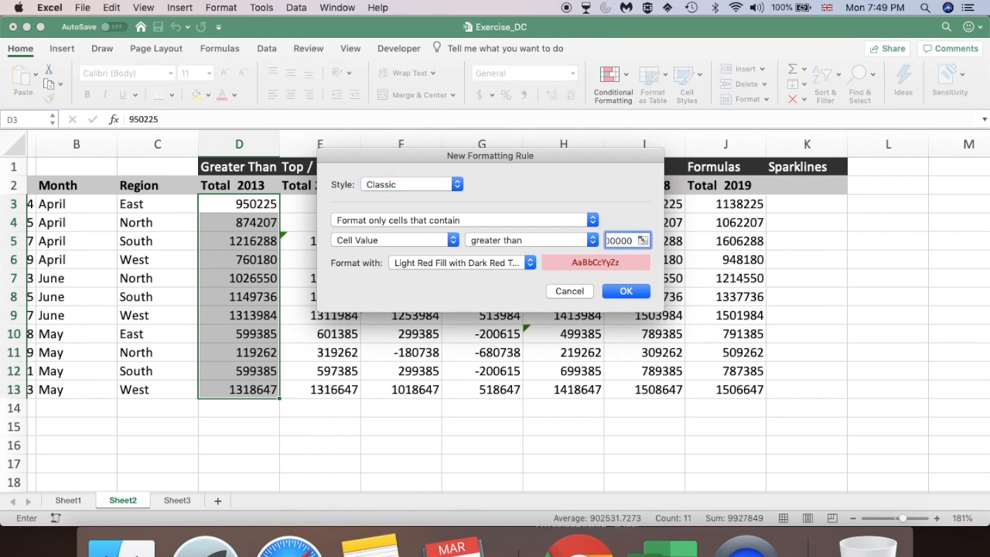
{"action": "left_click", "coordinate": [594, 240]}
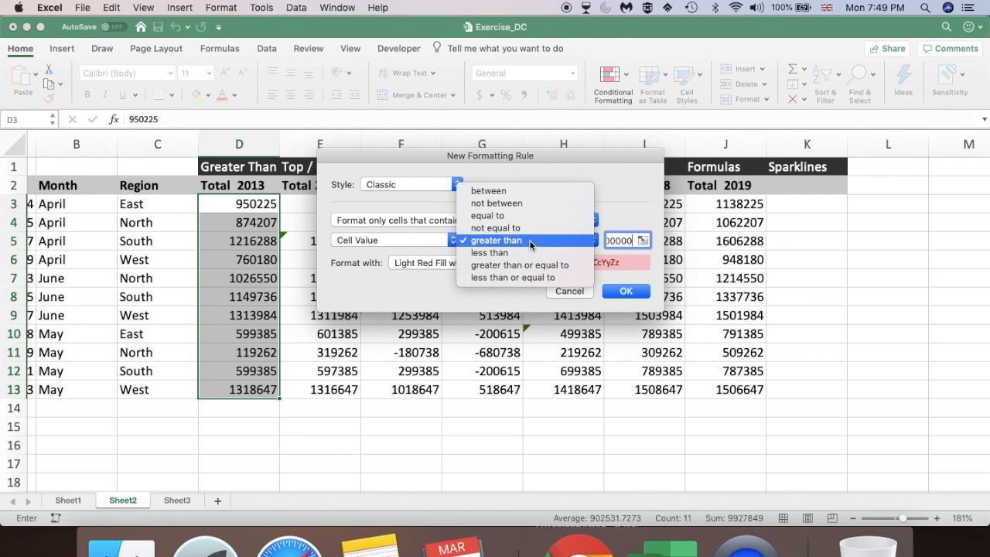
{"action": "left_click", "coordinate": [608, 215]}
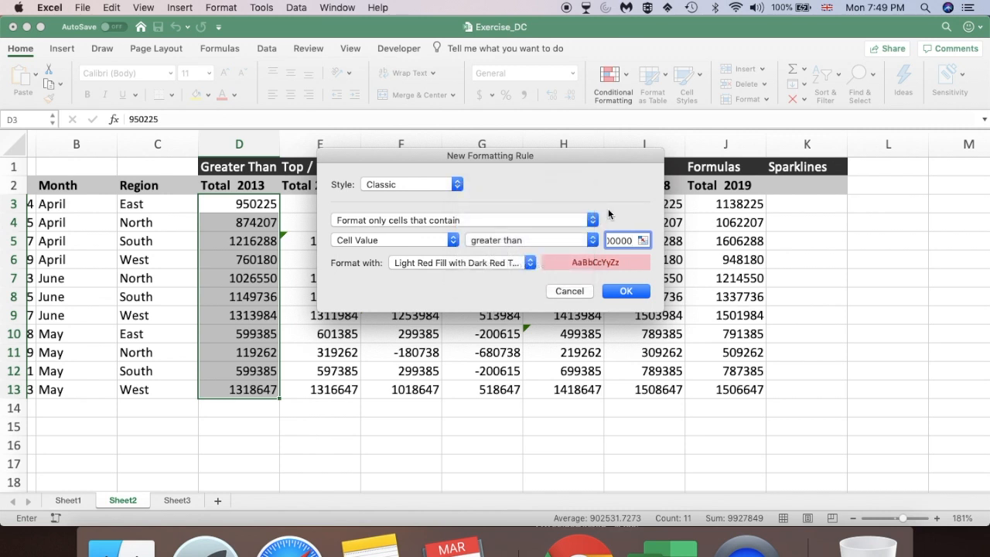
{"action": "left_click", "coordinate": [529, 264]}
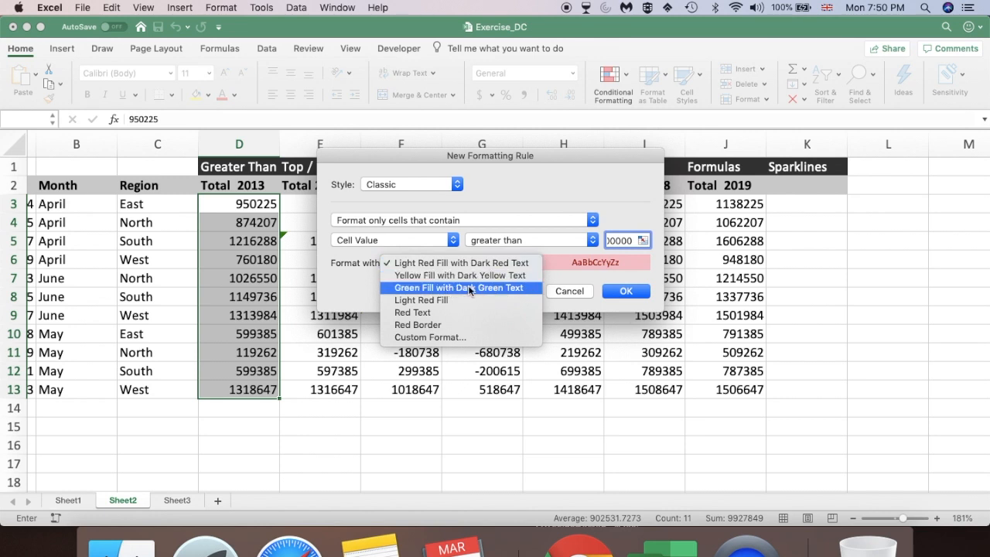
{"action": "left_click", "coordinate": [501, 290]}
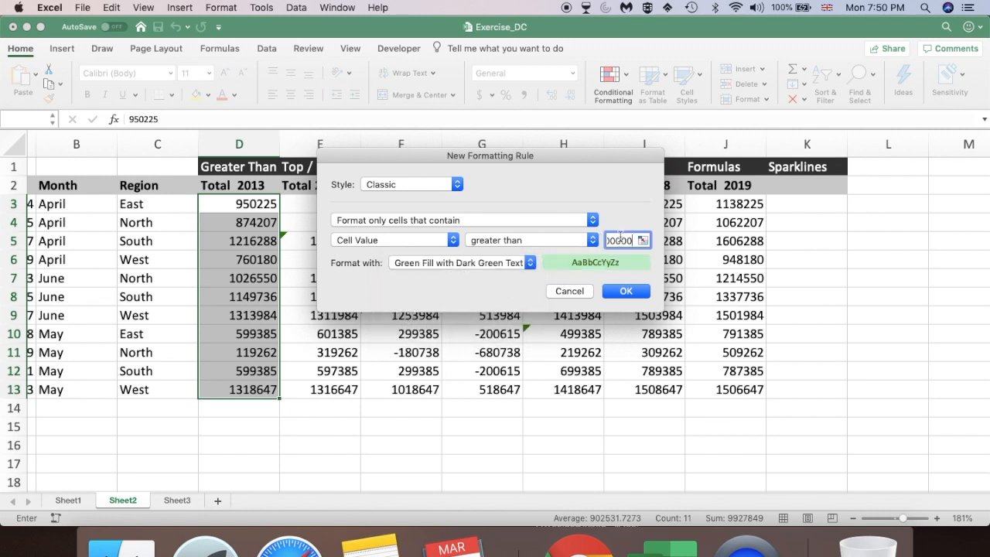
{"action": "double_click", "coordinate": [623, 240]}
{"action": "left_click", "coordinate": [625, 293]}
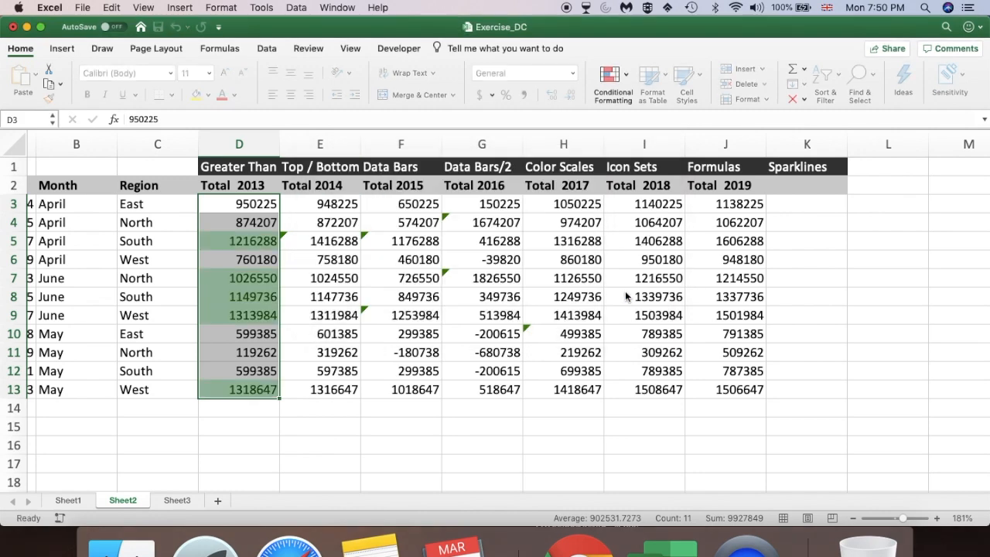
{"action": "left_click", "coordinate": [239, 317]}
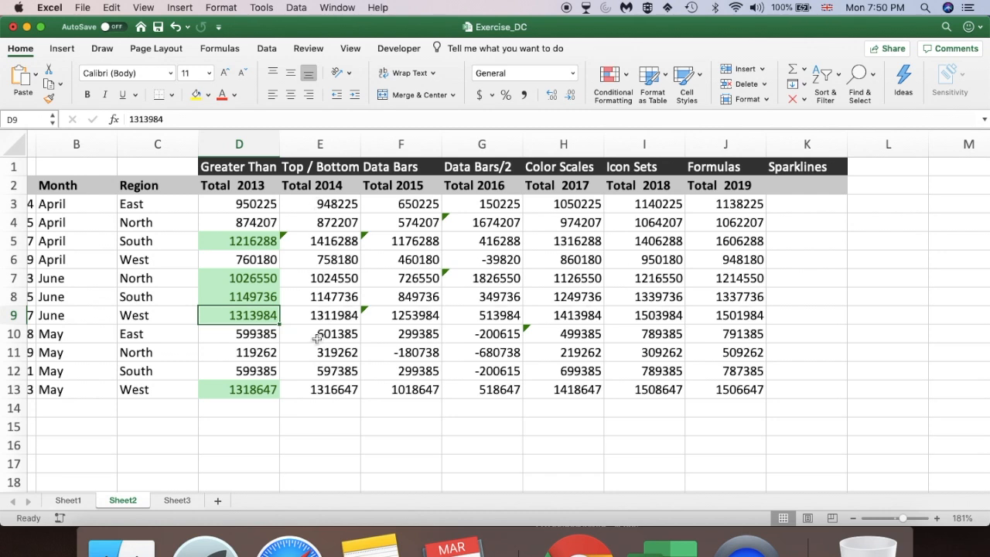
Step: Start a Top 10 Items conditional formatting rule for the Total 2014 values in E3:E13
{"action": "left_click", "coordinate": [311, 206]}
{"action": "left_click_drag", "start_coordinate": [311, 205], "coordinate": [313, 389]}
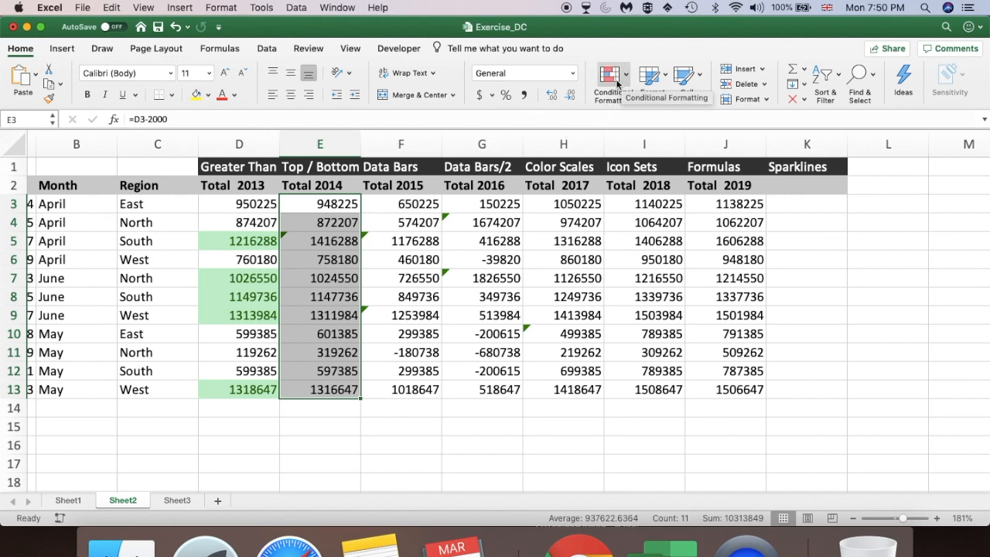
{"action": "left_click", "coordinate": [617, 83]}
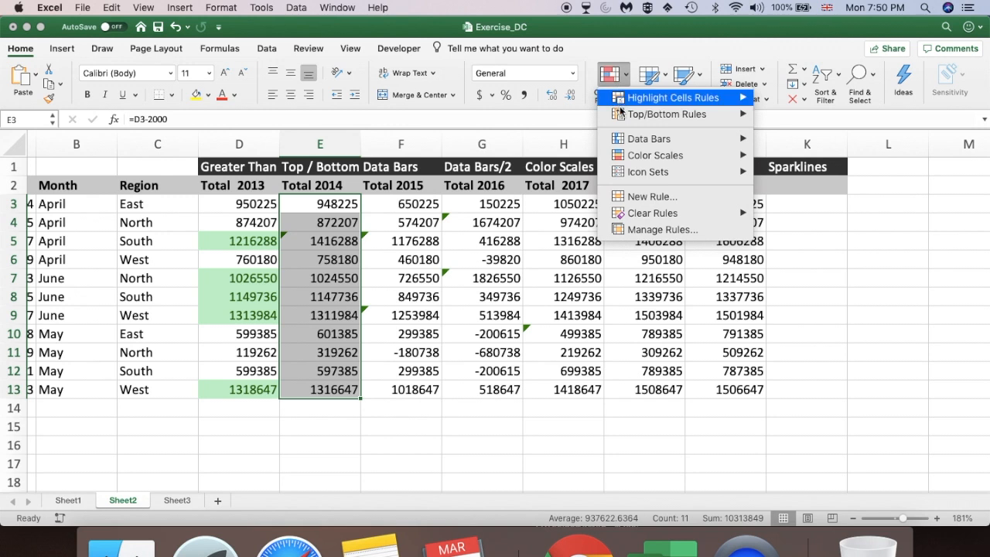
{"action": "mouse_move", "coordinate": [626, 115]}
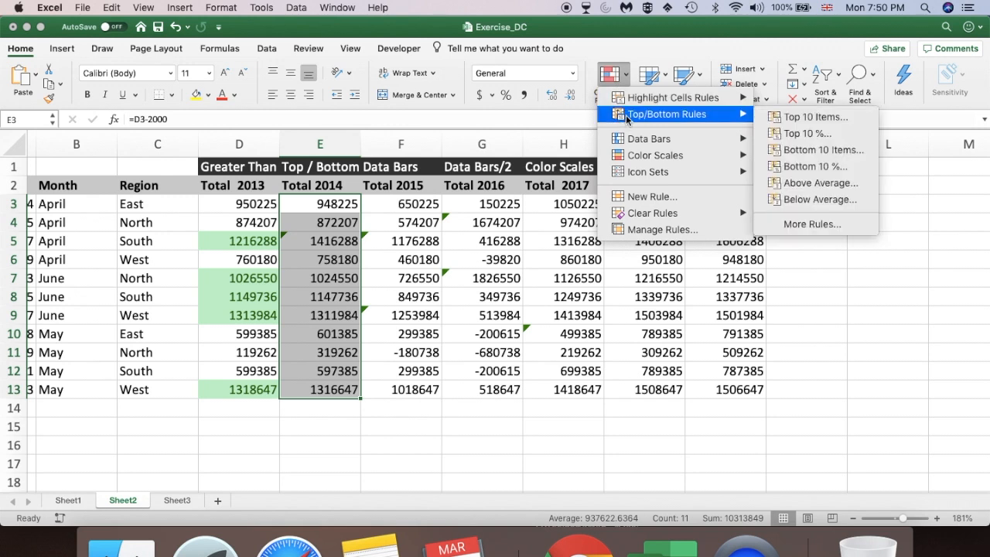
{"action": "left_click", "coordinate": [812, 121]}
{"action": "left_click_drag", "start_coordinate": [526, 110], "coordinate": [612, 157]}
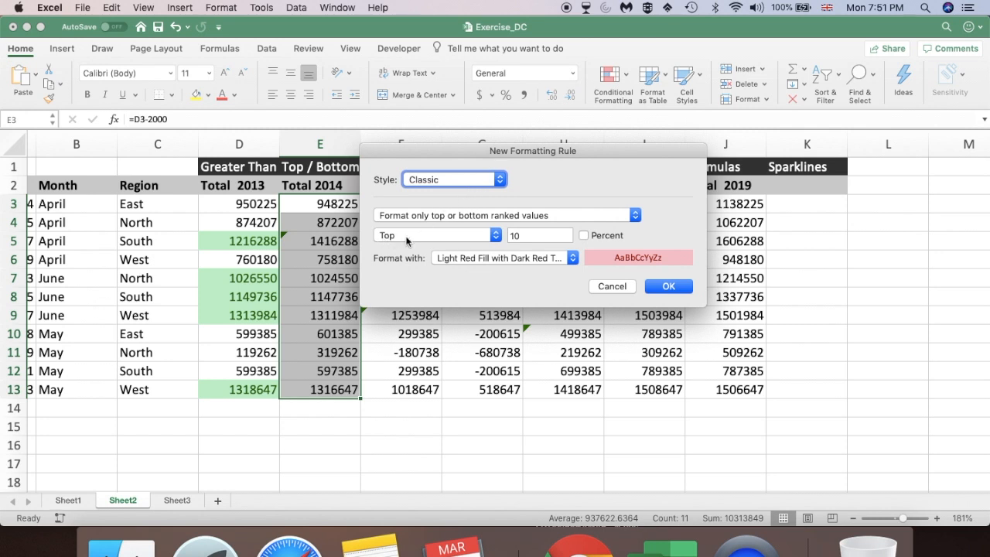
Step: Limit the top-ranked rule to 3 items with Green Fill with Dark Green Text, and apply it to Total 2014
{"action": "double_click", "coordinate": [517, 237]}
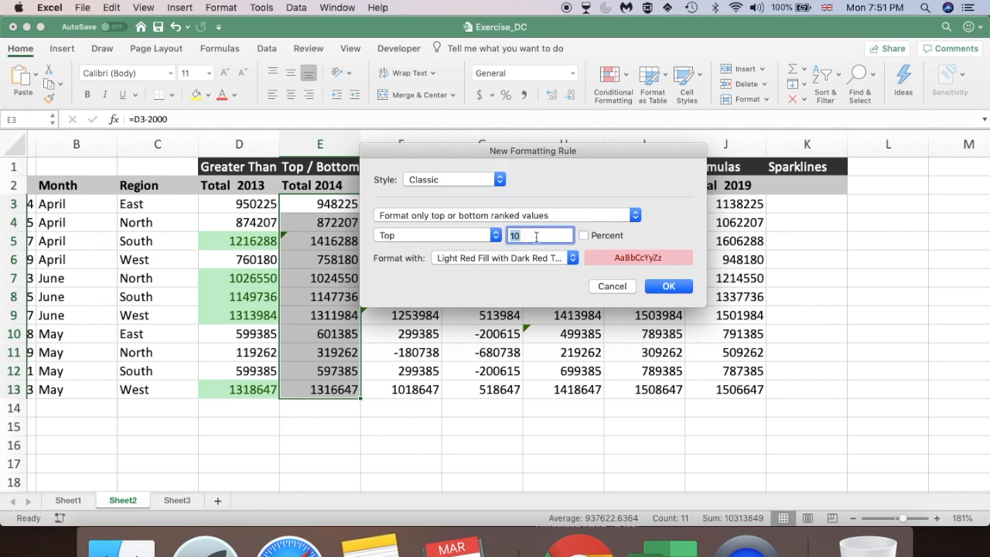
{"action": "type", "text": "3"}
{"action": "left_click", "coordinate": [570, 258]}
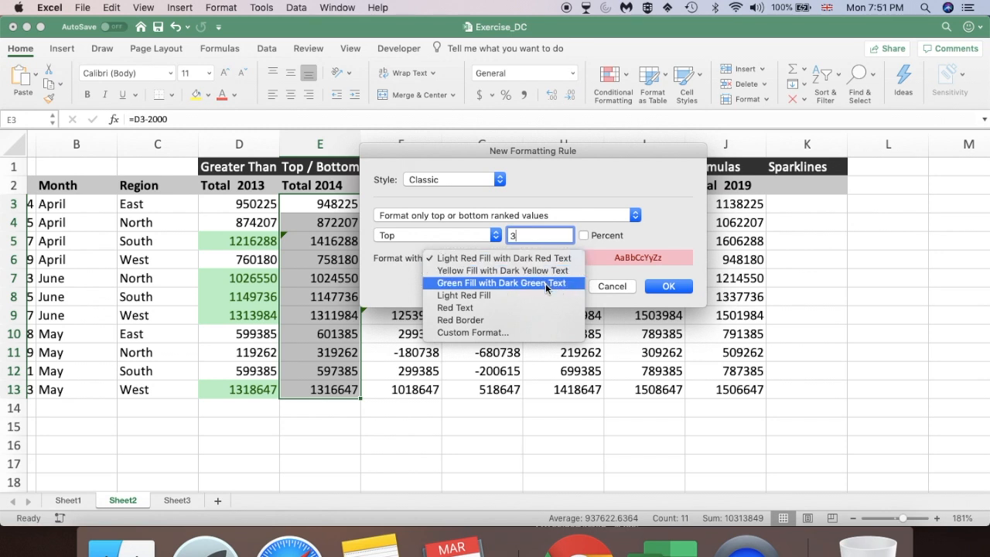
{"action": "left_click", "coordinate": [493, 285]}
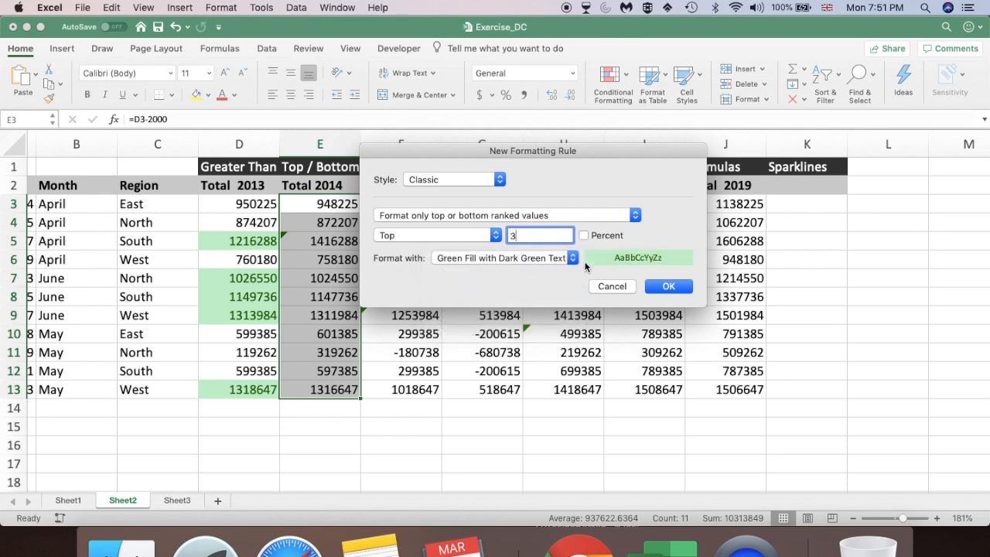
{"action": "left_click", "coordinate": [662, 287]}
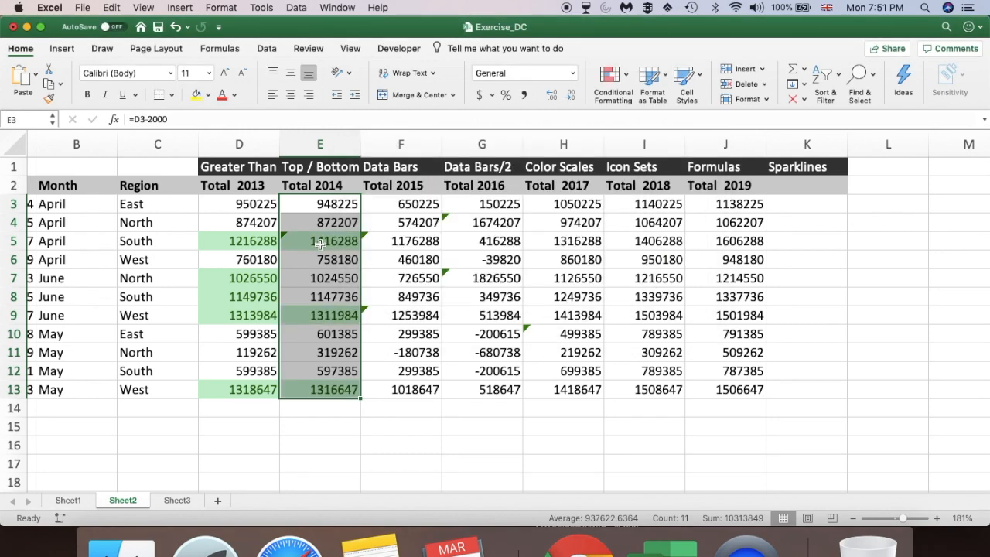
{"action": "left_click", "coordinate": [337, 393]}
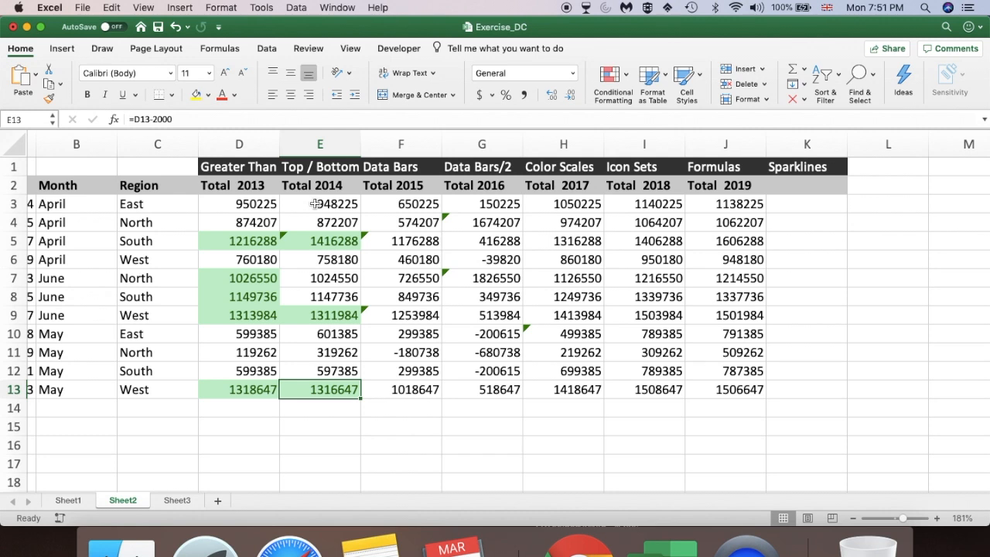
Step: Highlight the bottom 3 Total 2014 values in E3:E13 using Light Red Fill with Dark Red Text
{"action": "left_click_drag", "start_coordinate": [315, 204], "coordinate": [298, 387]}
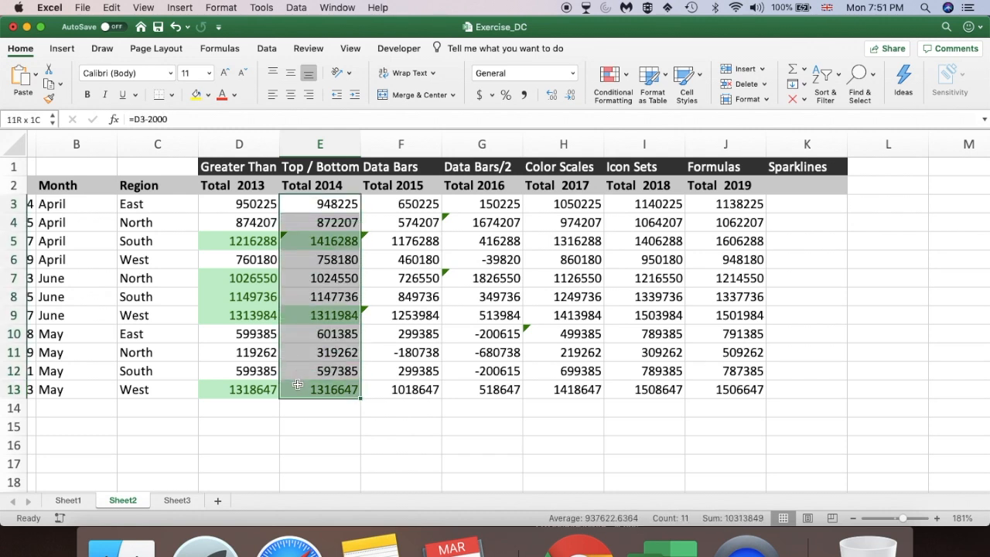
{"action": "left_click", "coordinate": [617, 82]}
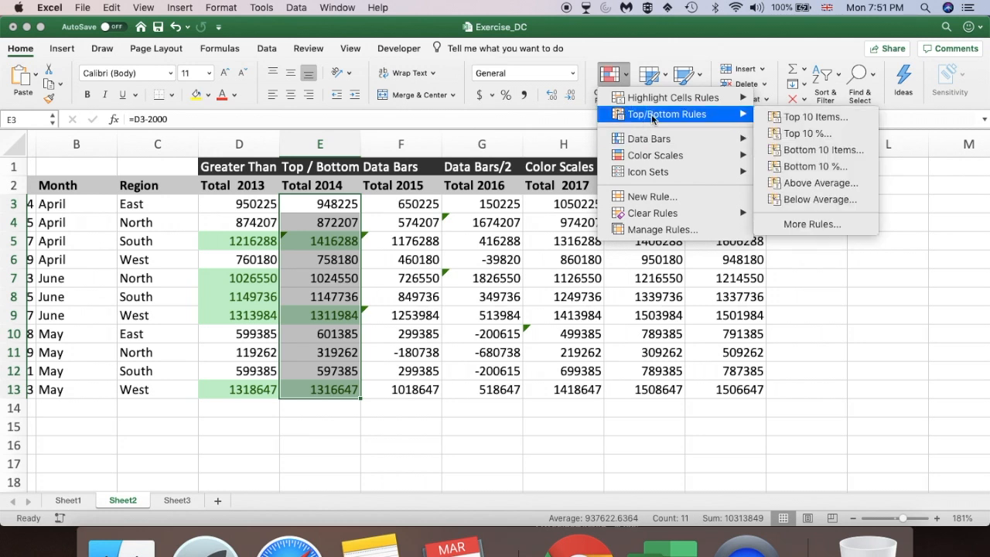
{"action": "left_click", "coordinate": [818, 151]}
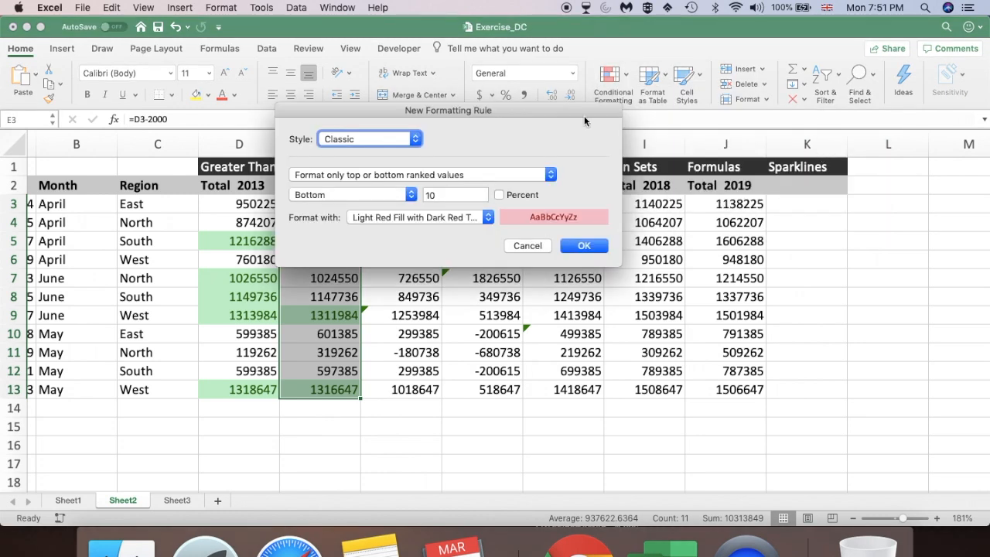
{"action": "left_click_drag", "start_coordinate": [521, 107], "coordinate": [642, 165]}
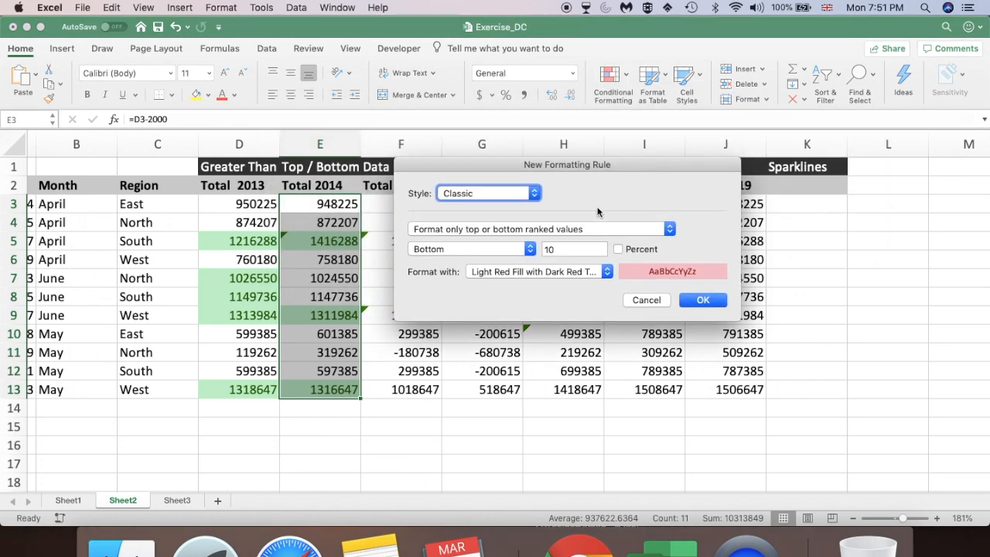
{"action": "double_click", "coordinate": [560, 251]}
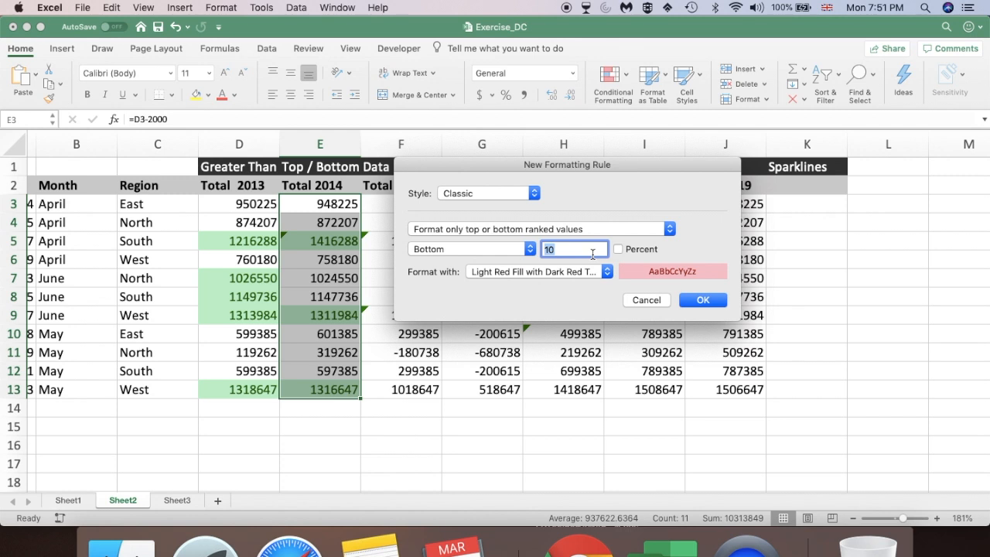
{"action": "type", "text": "3"}
{"action": "left_click", "coordinate": [594, 269]}
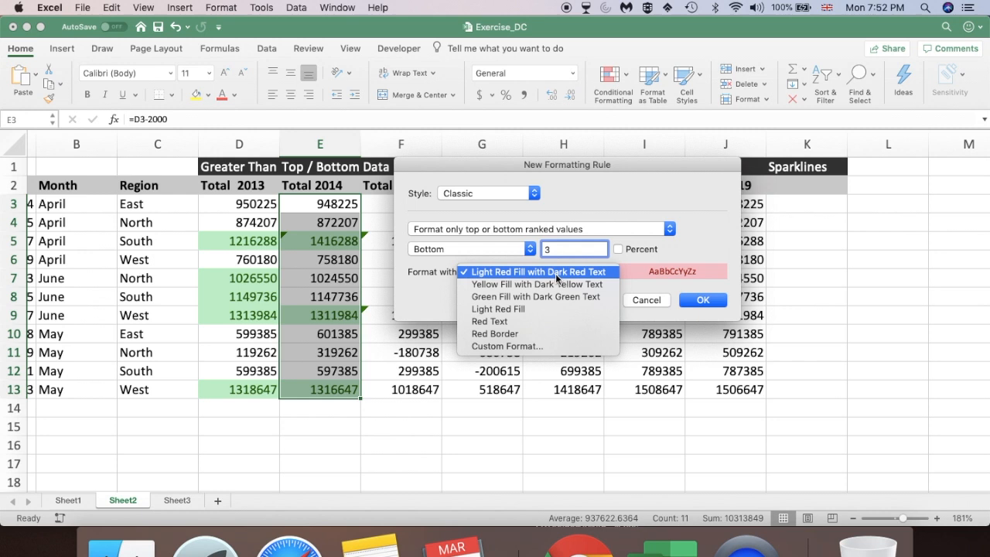
{"action": "left_click", "coordinate": [691, 257]}
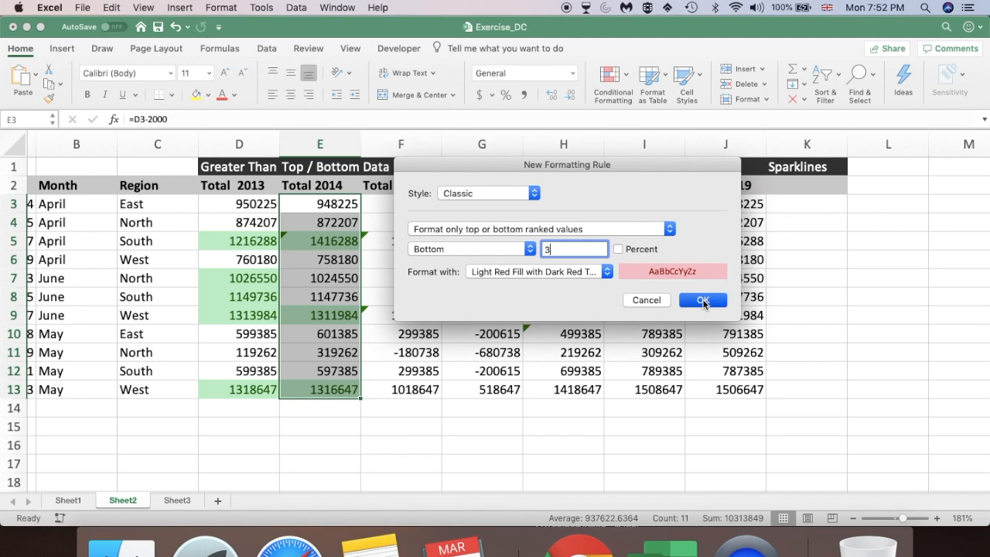
{"action": "left_click", "coordinate": [702, 300]}
{"action": "left_click", "coordinate": [362, 298]}
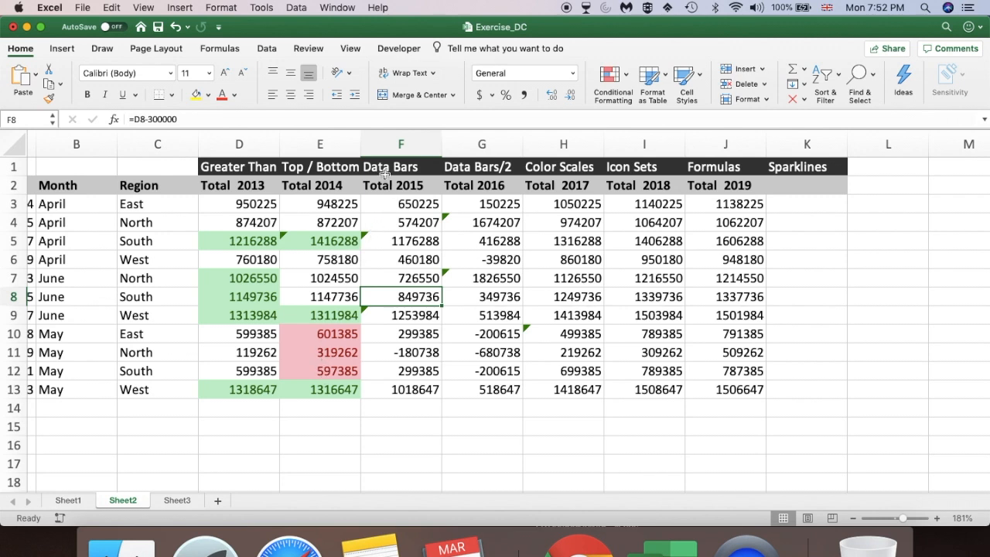
Step: Apply blue Gradient Fill data bars to the Total 2015 values in F3:F13 and check the highest and negative values
{"action": "left_click", "coordinate": [392, 203]}
{"action": "left_click_drag", "start_coordinate": [392, 203], "coordinate": [385, 385]}
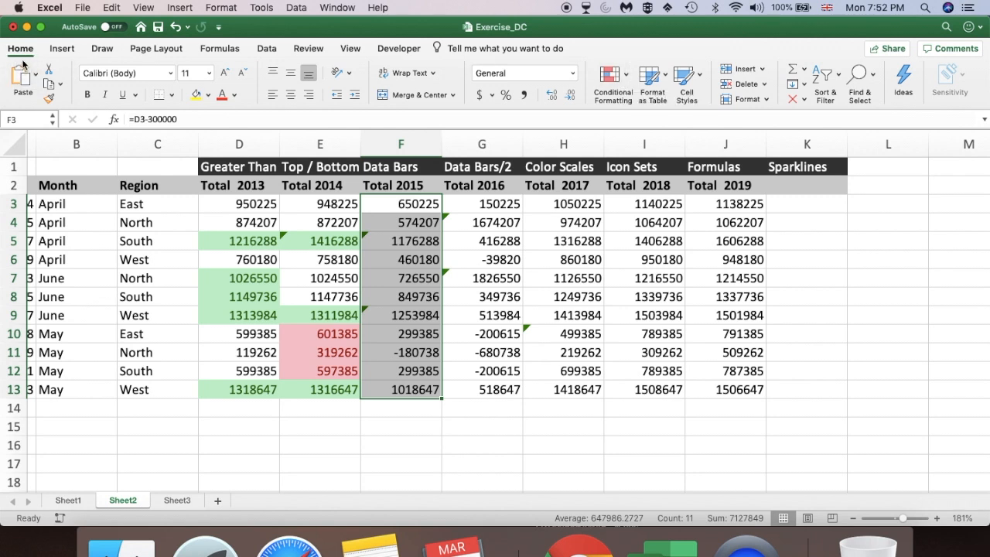
{"action": "left_click", "coordinate": [625, 81]}
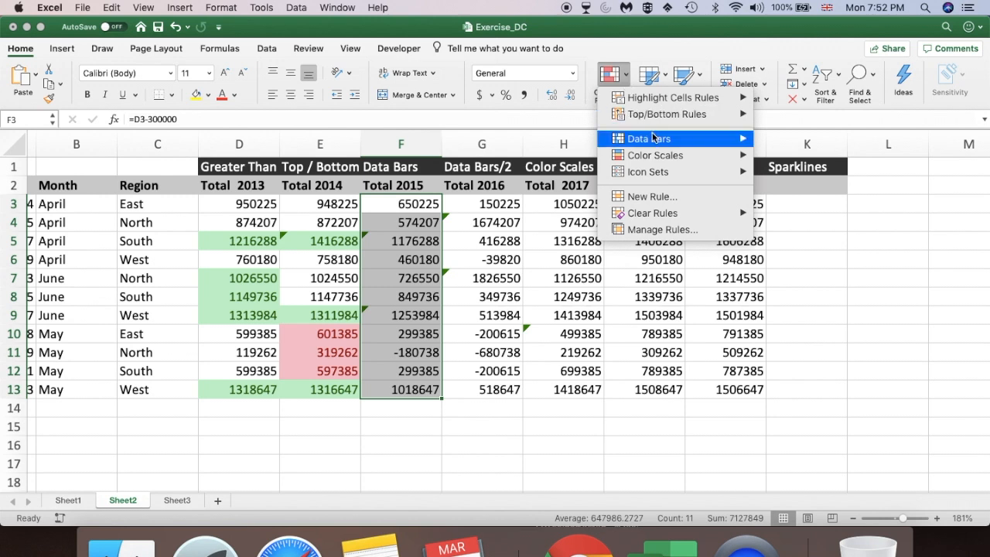
{"action": "mouse_move", "coordinate": [654, 138]}
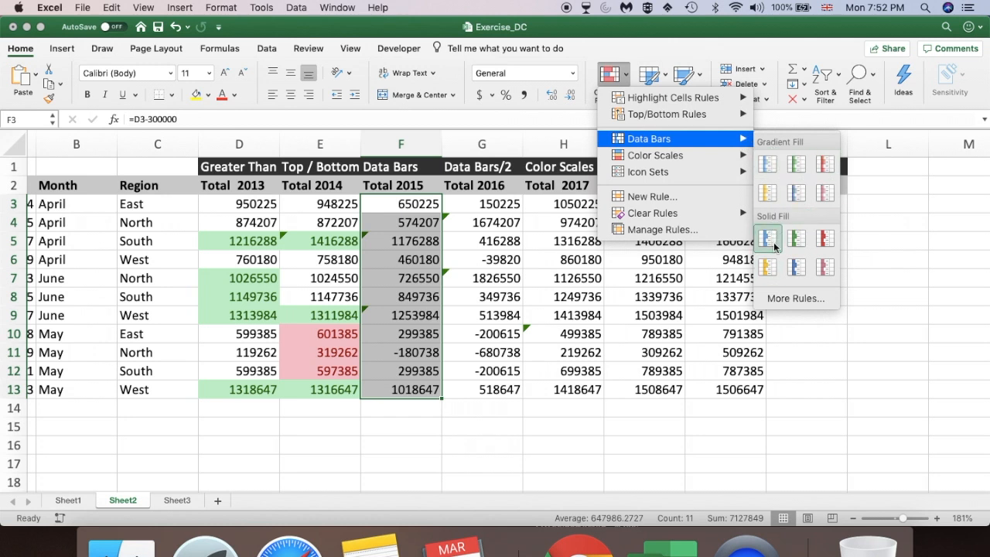
{"action": "left_click", "coordinate": [770, 166]}
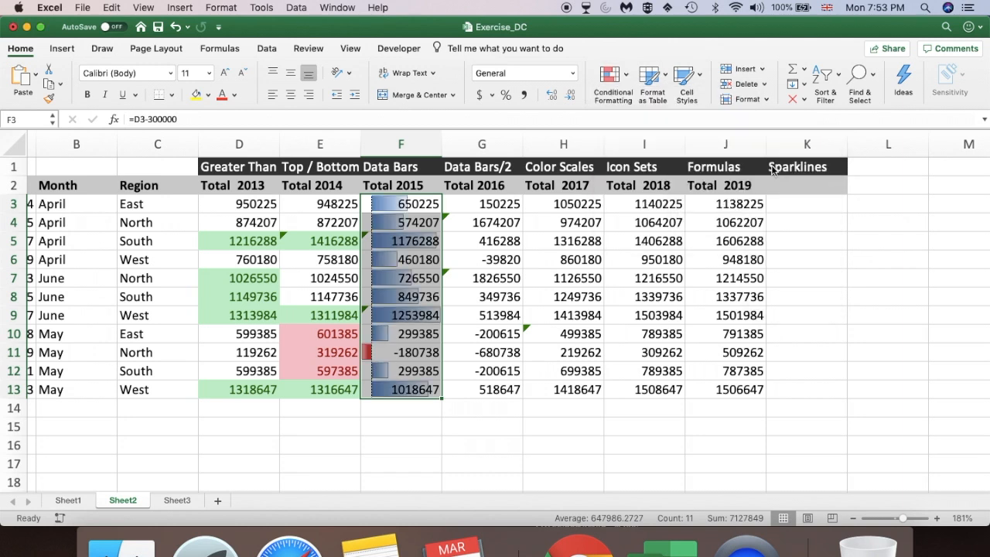
{"action": "left_click", "coordinate": [490, 306]}
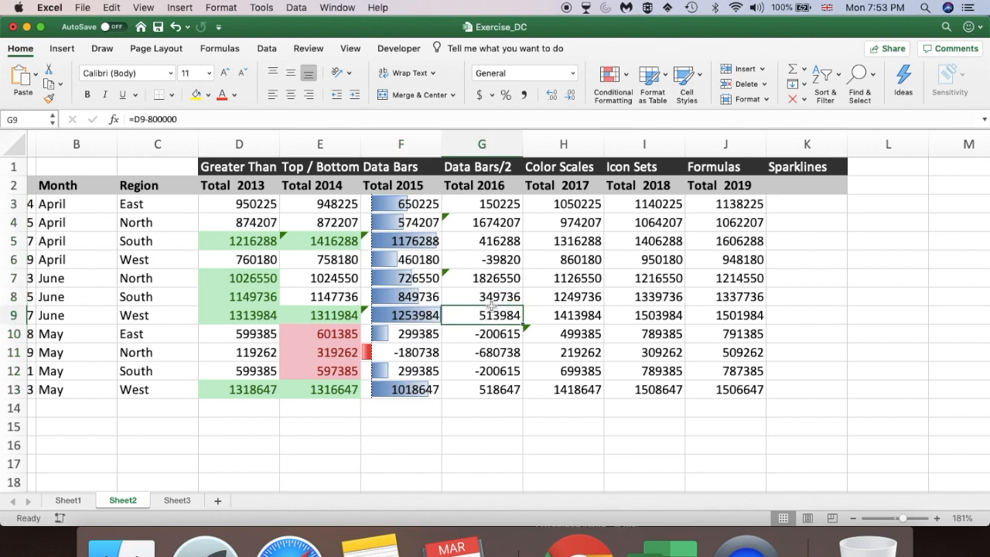
{"action": "left_click", "coordinate": [415, 313]}
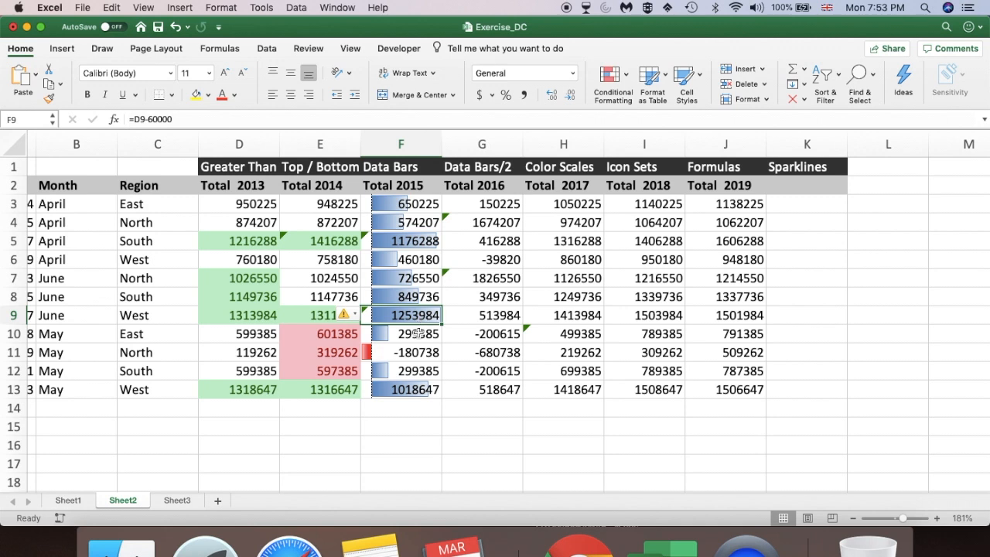
{"action": "left_click", "coordinate": [407, 354]}
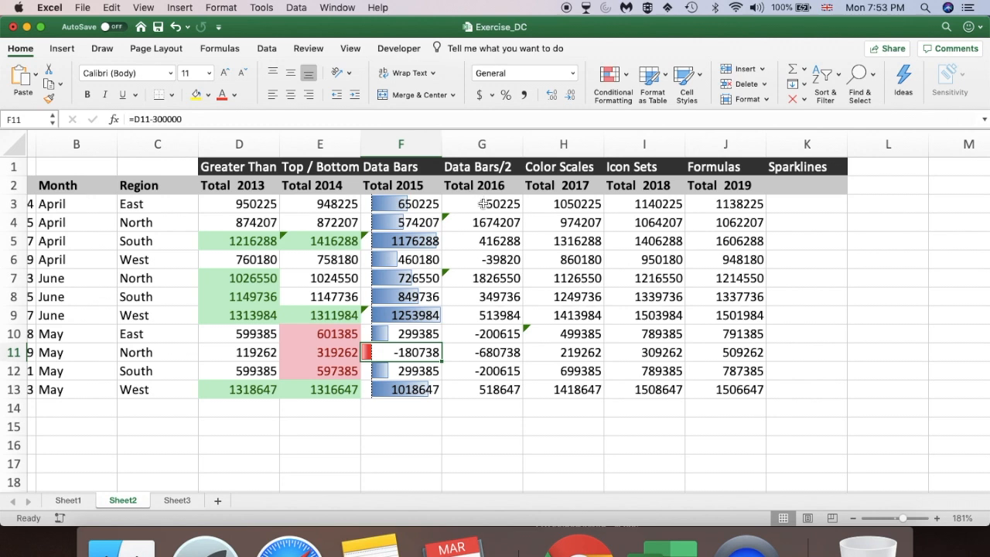
Step: Apply orange Solid Fill data bars to the Total 2016 values in G3:G13
{"action": "left_click_drag", "start_coordinate": [483, 204], "coordinate": [482, 384]}
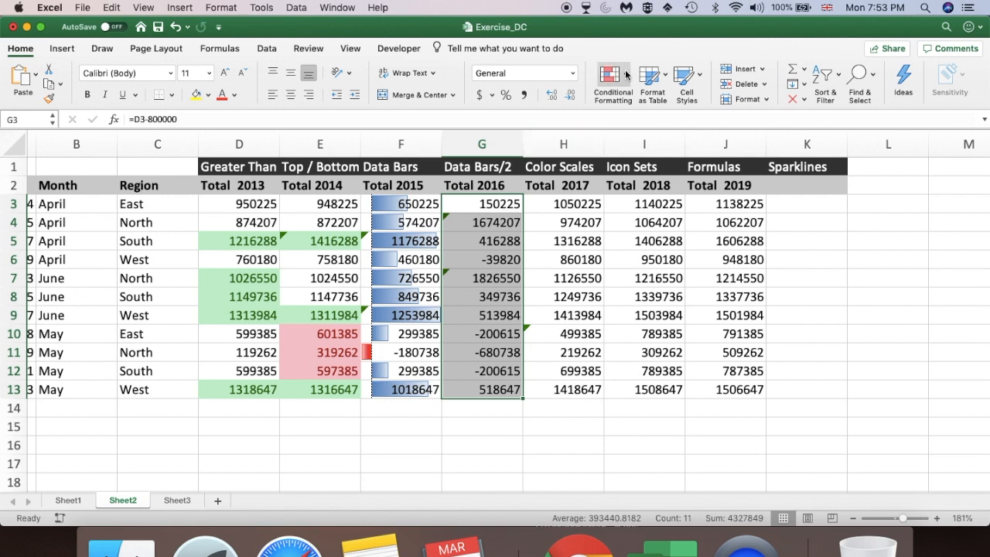
{"action": "left_click", "coordinate": [626, 74]}
{"action": "mouse_move", "coordinate": [654, 141]}
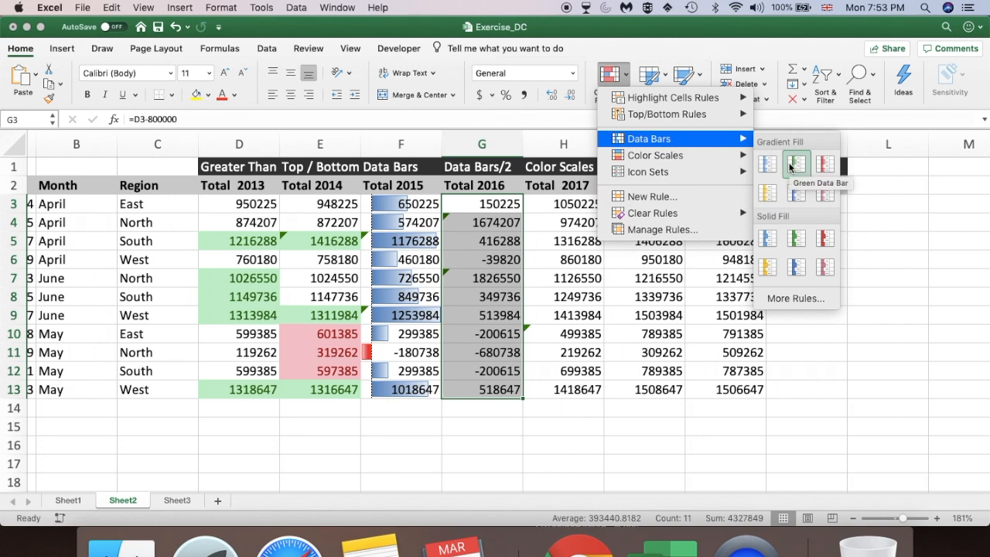
{"action": "left_click", "coordinate": [768, 267]}
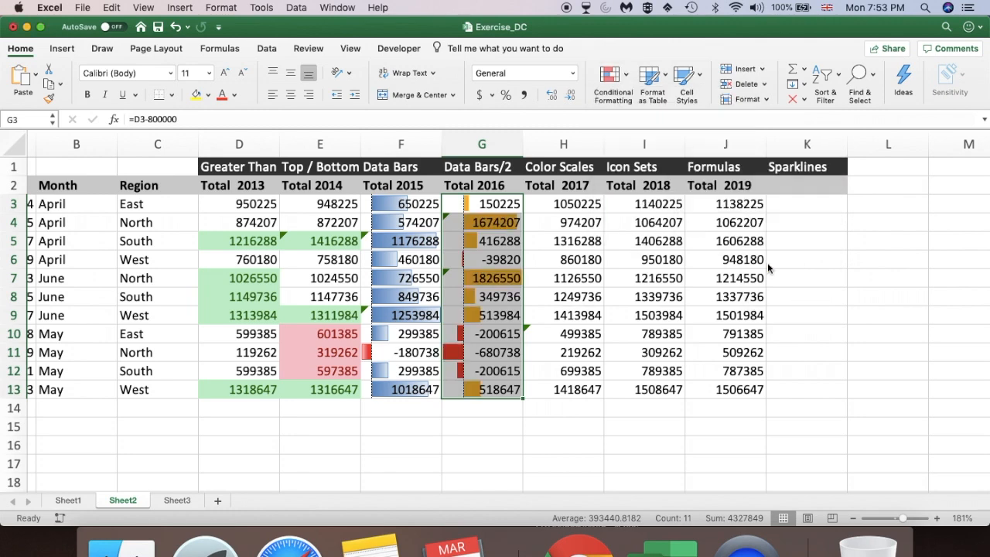
{"action": "left_click", "coordinate": [550, 292]}
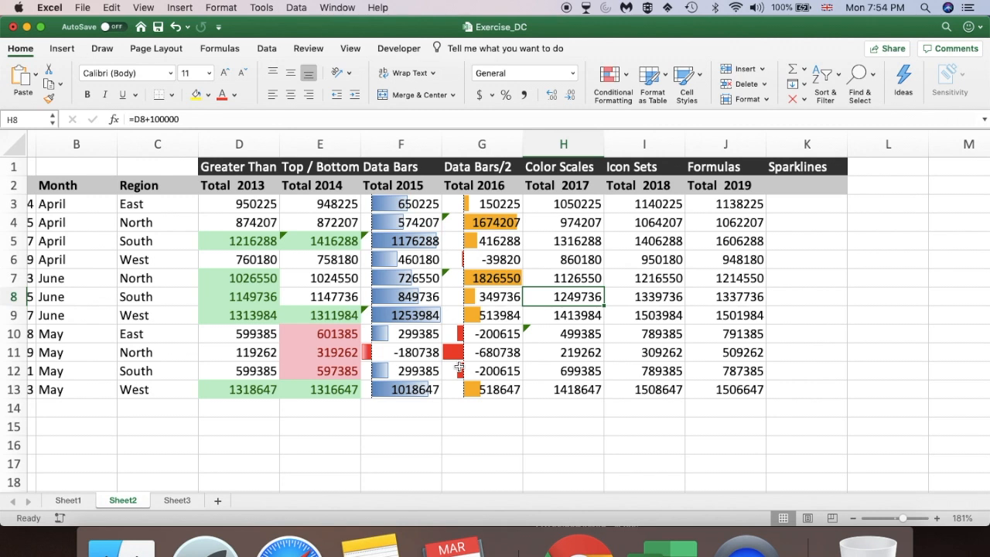
Step: Apply the Green - Yellow color scale to the Total 2017 values in H3:H13 and compare the highest and lowest cells
{"action": "left_click", "coordinate": [563, 204]}
{"action": "left_click_drag", "start_coordinate": [559, 204], "coordinate": [552, 380]}
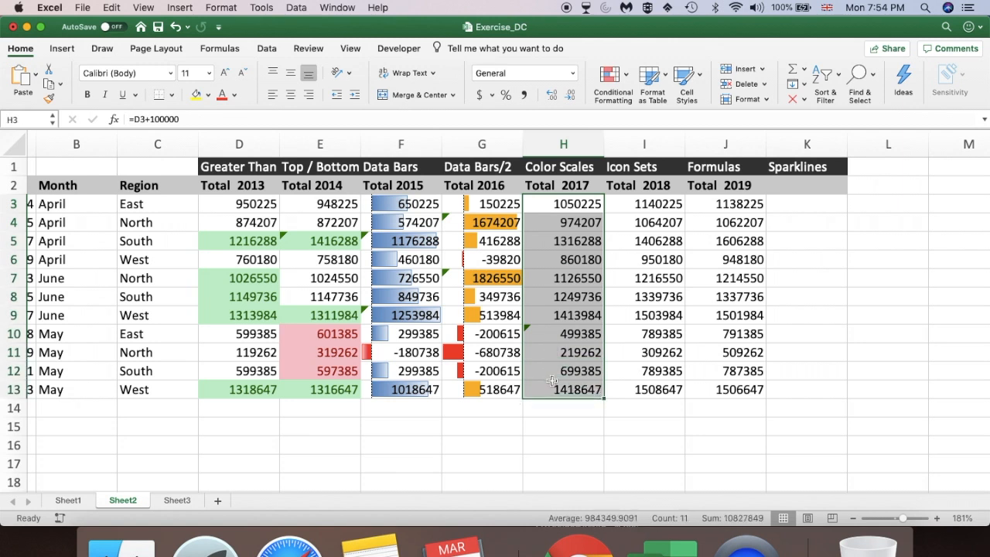
{"action": "left_click", "coordinate": [626, 85]}
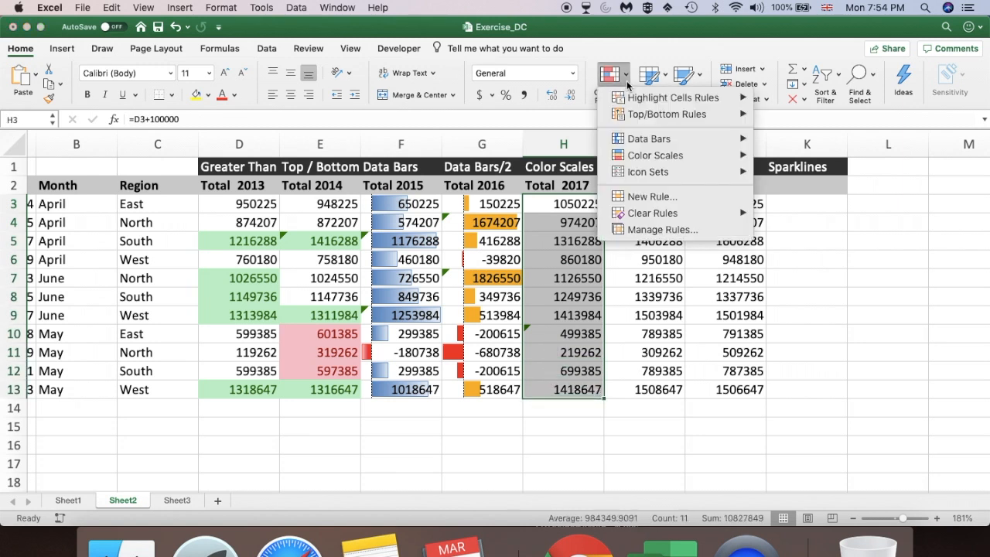
{"action": "mouse_move", "coordinate": [645, 174]}
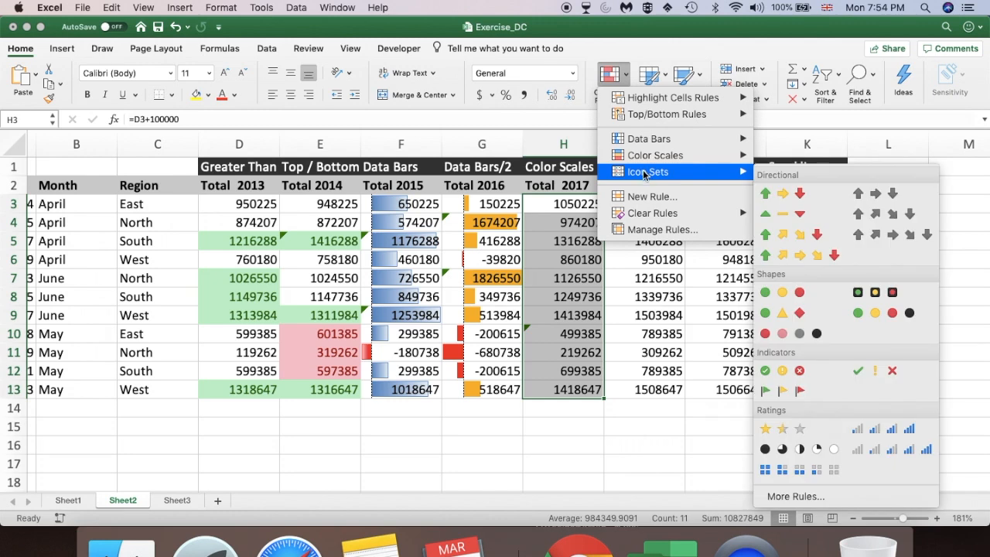
{"action": "mouse_move", "coordinate": [663, 160]}
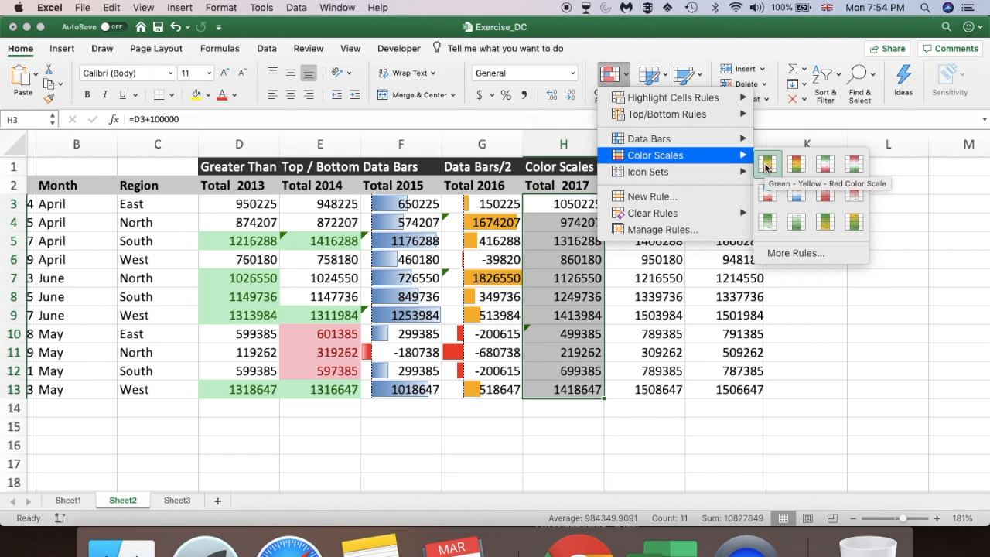
{"action": "left_click", "coordinate": [825, 225]}
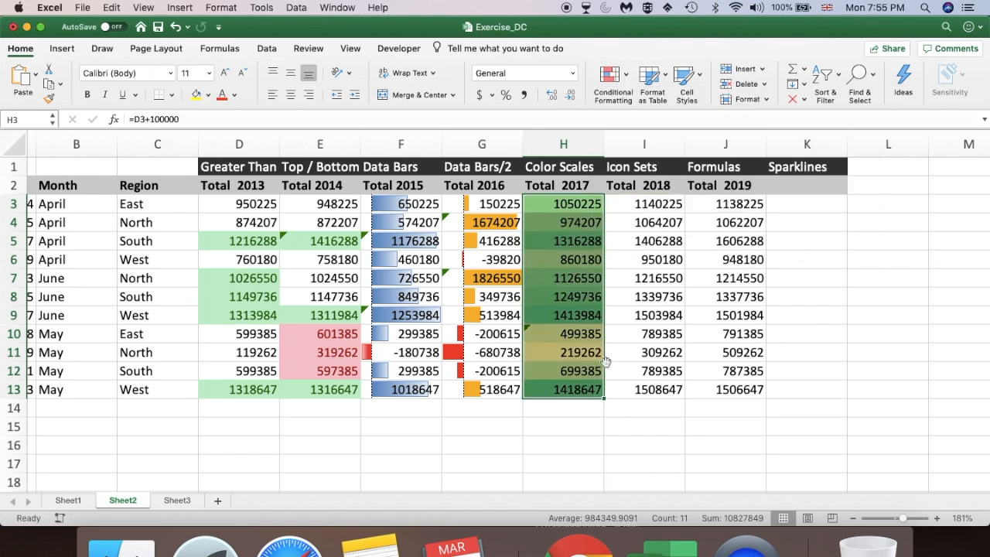
{"action": "left_click", "coordinate": [581, 388]}
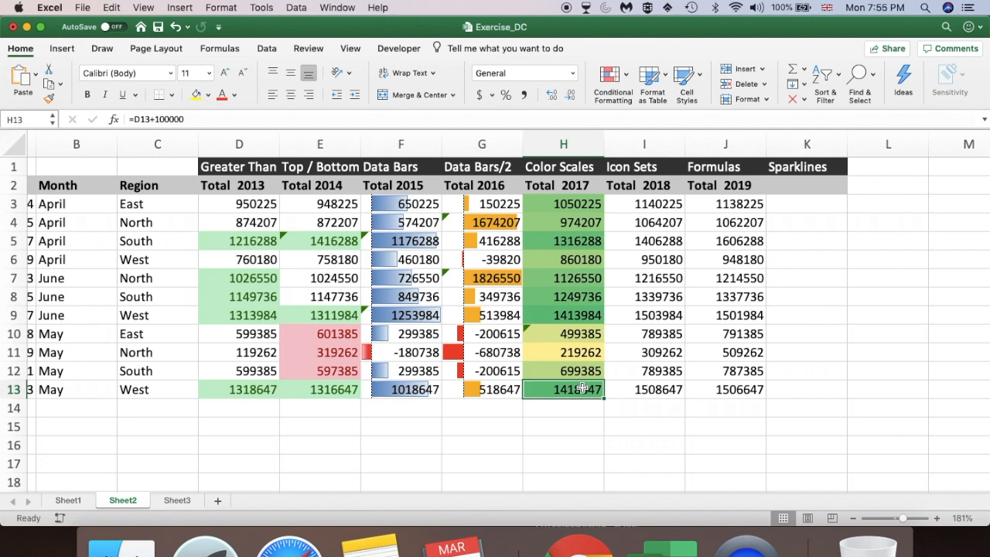
{"action": "left_click", "coordinate": [578, 318]}
{"action": "left_click", "coordinate": [573, 395]}
{"action": "left_click", "coordinate": [579, 354]}
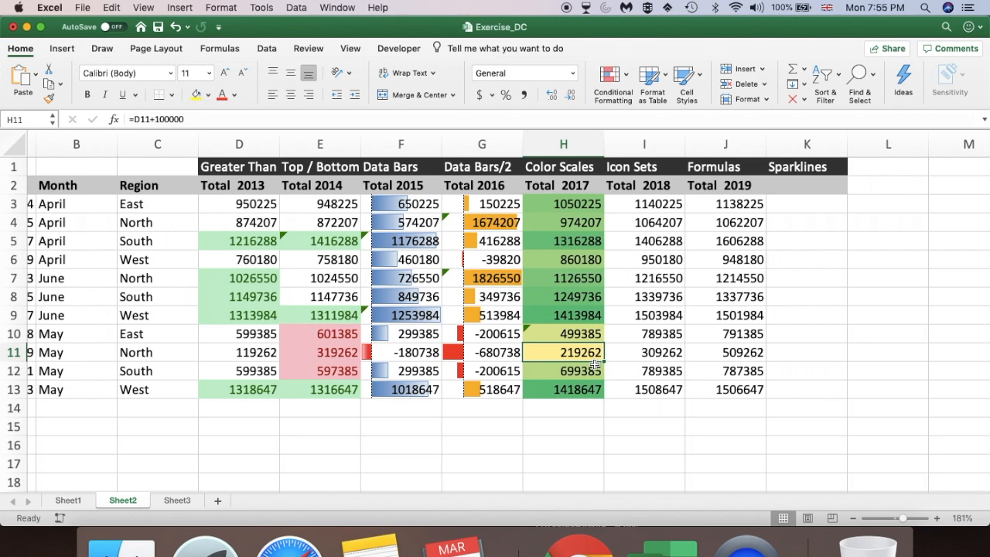
Step: Apply the three-star Ratings icon set to the Total 2018 values in I3:I13 and check the stars against several values
{"action": "left_click", "coordinate": [654, 272]}
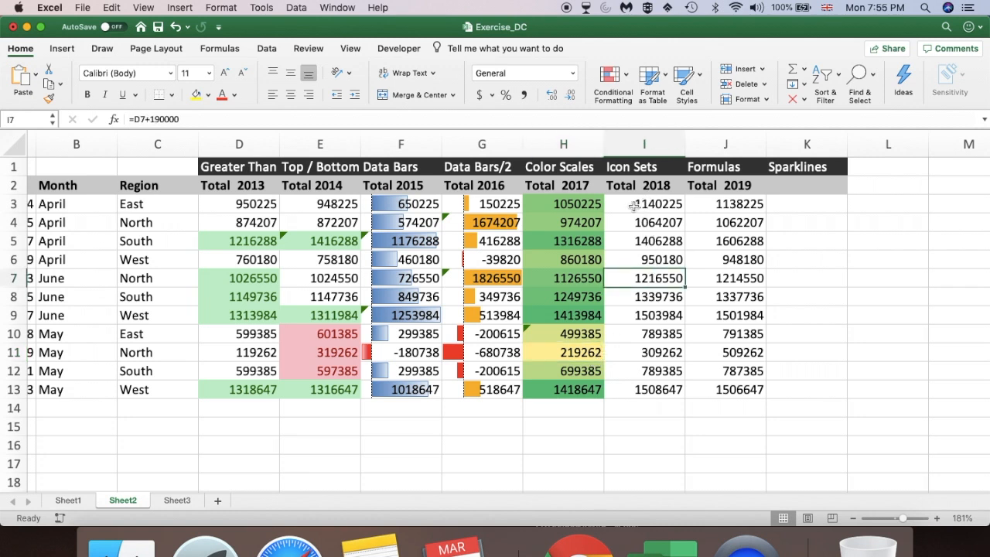
{"action": "left_click_drag", "start_coordinate": [631, 204], "coordinate": [626, 385]}
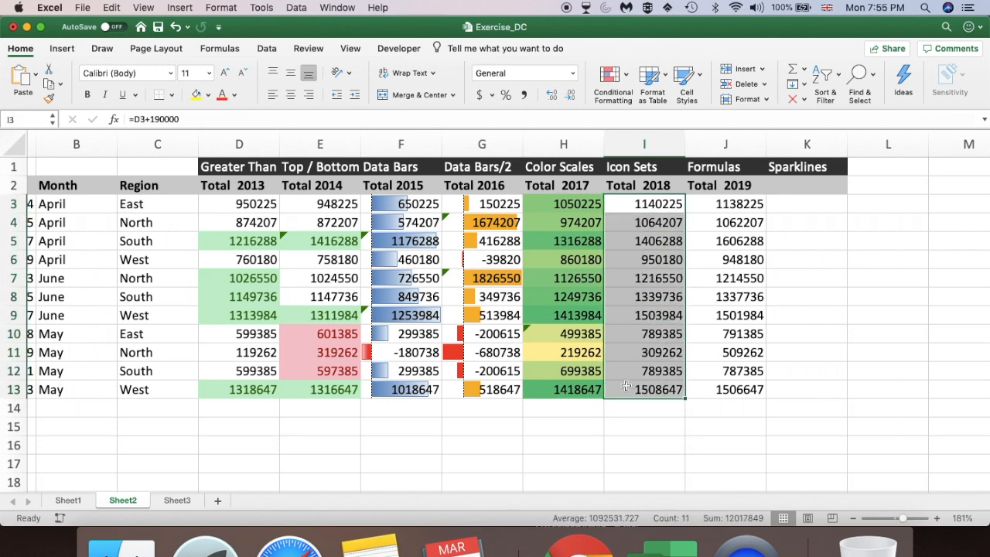
{"action": "left_click", "coordinate": [625, 76]}
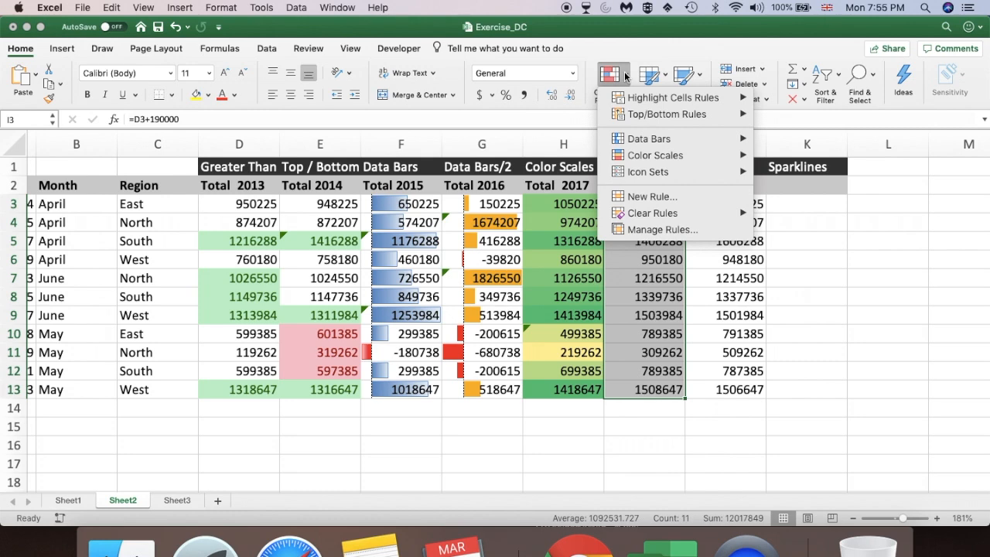
{"action": "mouse_move", "coordinate": [642, 173]}
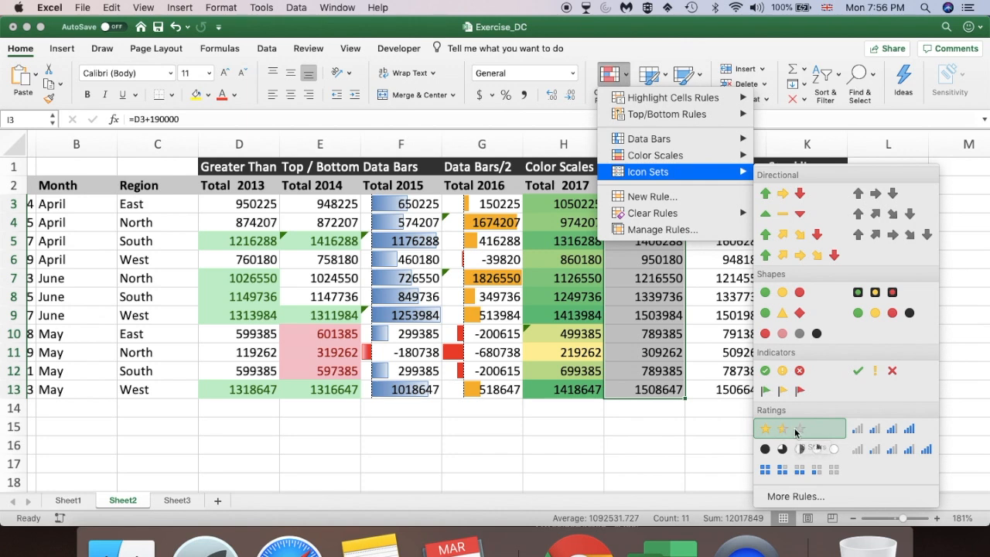
{"action": "left_click", "coordinate": [786, 433]}
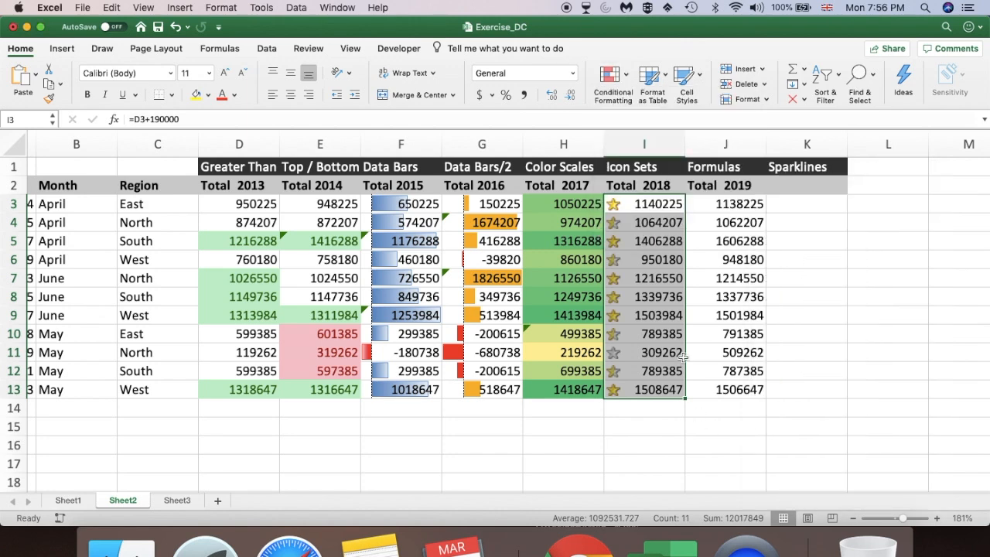
{"action": "left_click", "coordinate": [646, 208]}
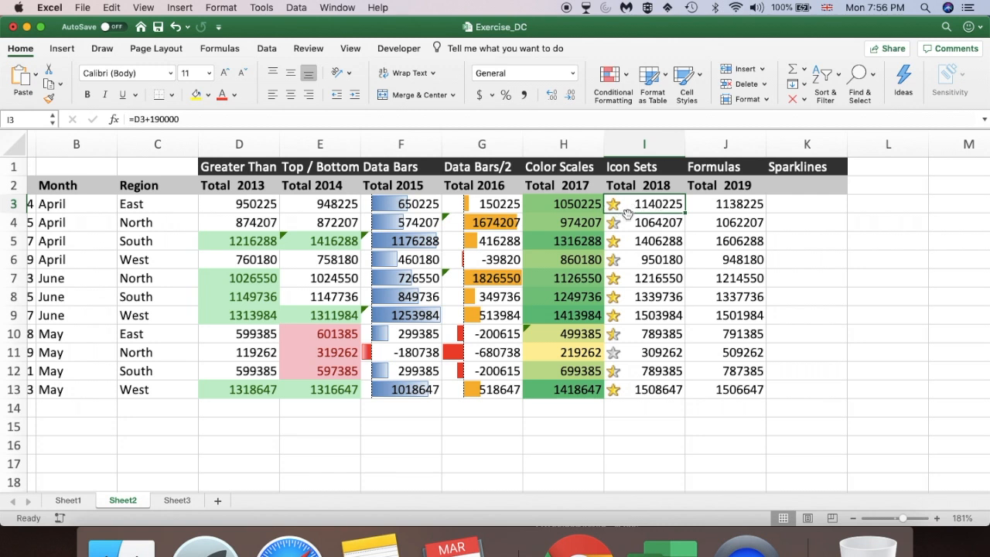
{"action": "left_click", "coordinate": [650, 277]}
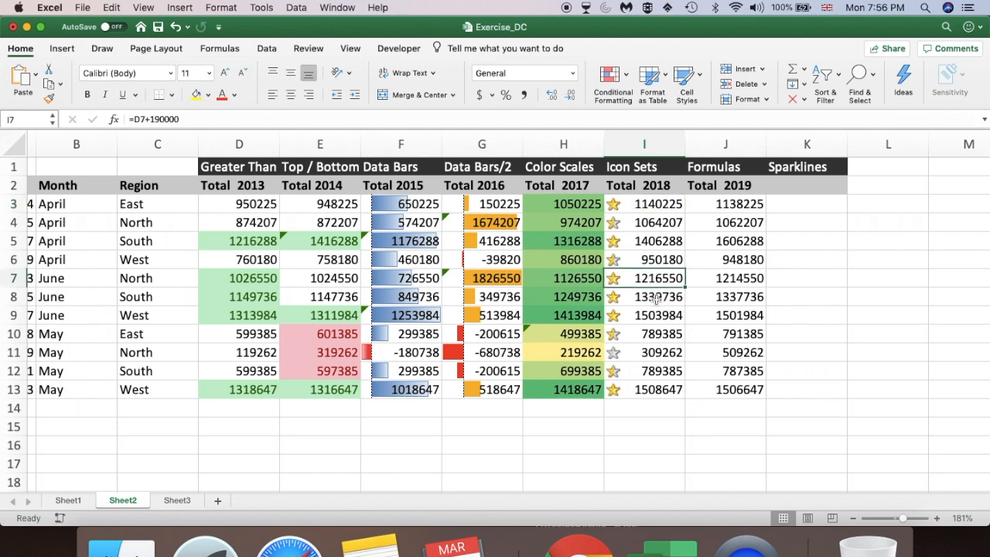
{"action": "left_click", "coordinate": [655, 298]}
{"action": "left_click", "coordinate": [654, 315]}
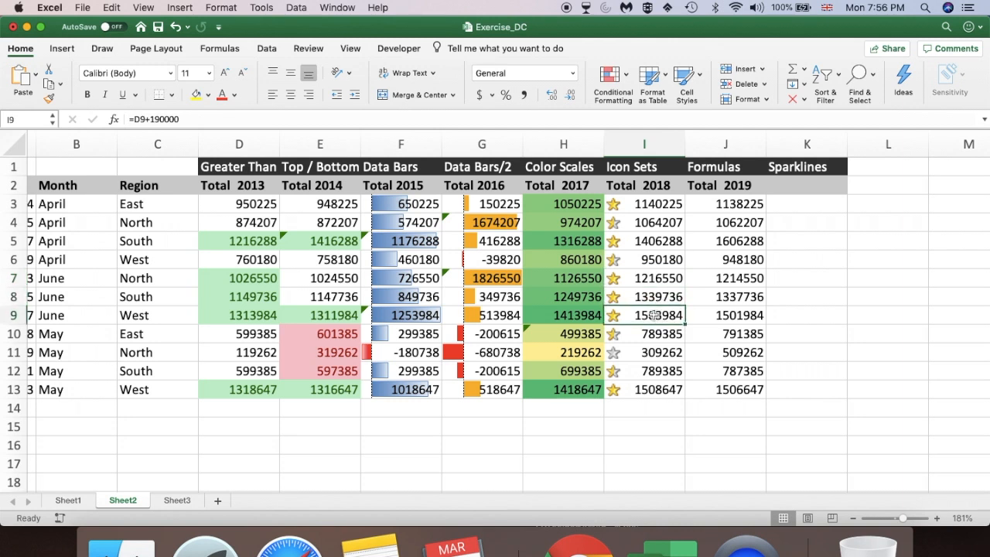
{"action": "left_click", "coordinate": [644, 354]}
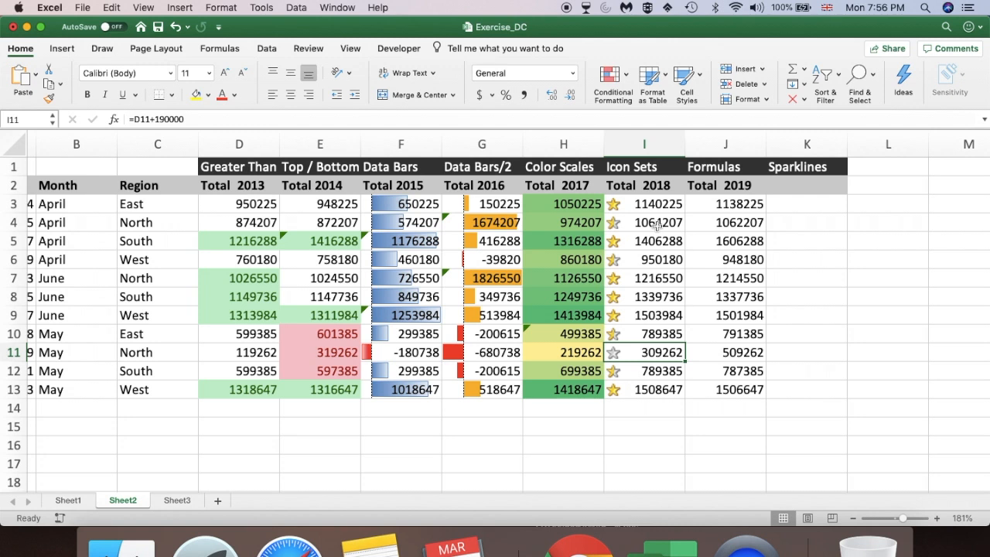
Step: Start a new Classic conditional formatting rule for J3 that uses a formula to determine which cells to format
{"action": "left_click", "coordinate": [735, 206]}
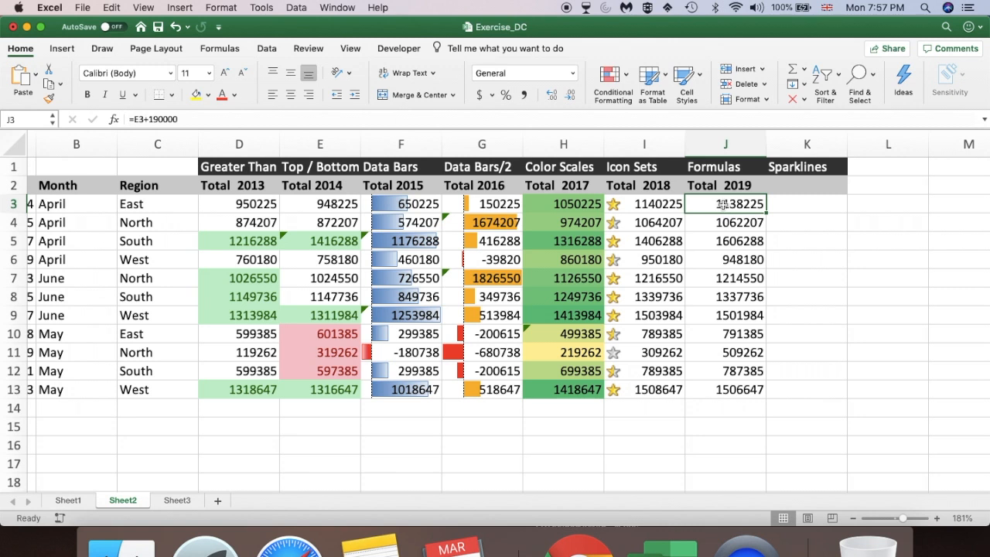
{"action": "left_click", "coordinate": [625, 85]}
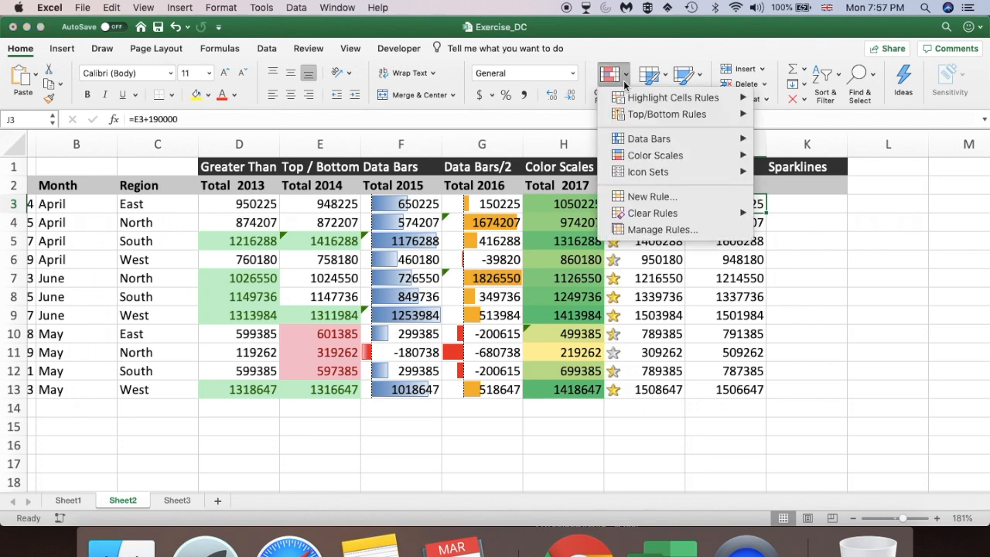
{"action": "left_click", "coordinate": [652, 231]}
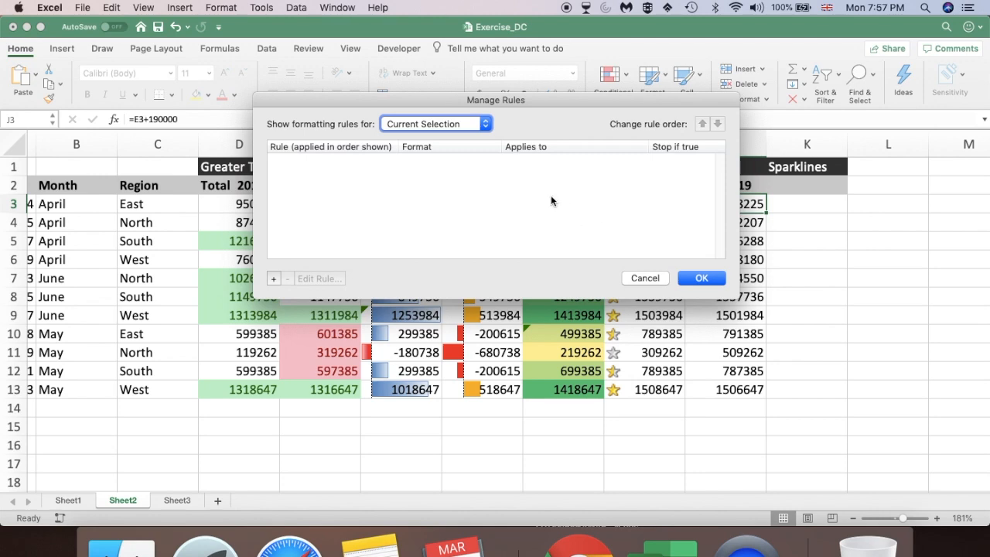
{"action": "left_click_drag", "start_coordinate": [543, 103], "coordinate": [481, 203]}
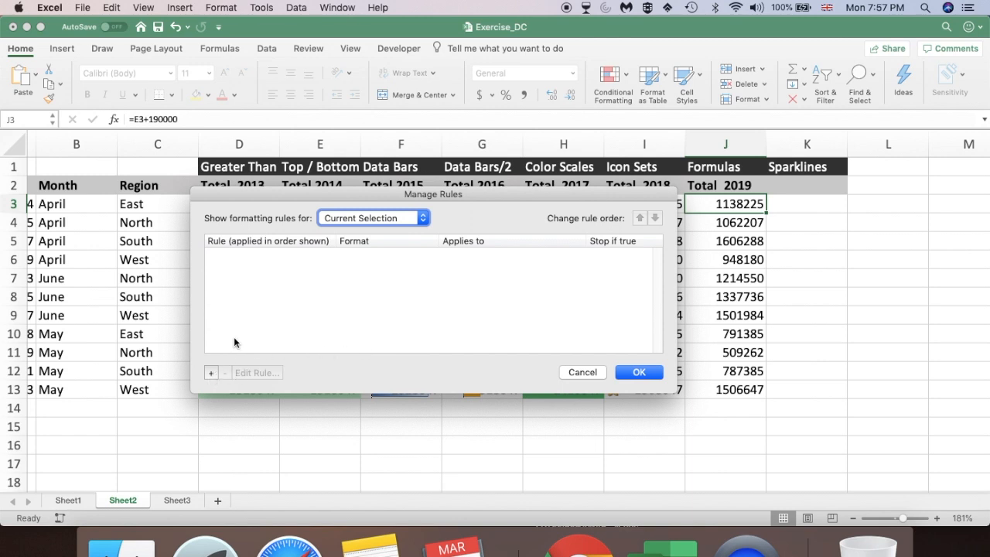
{"action": "left_click", "coordinate": [211, 373]}
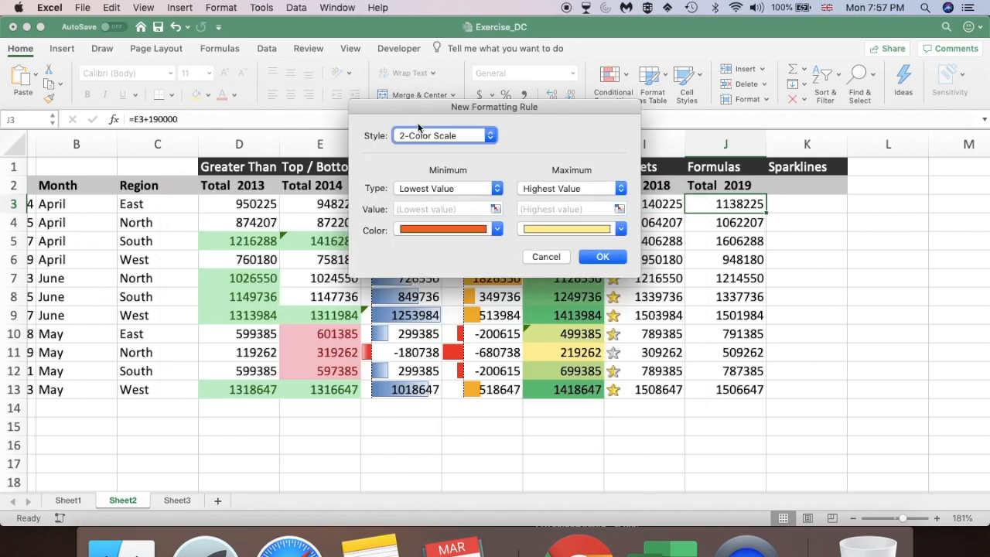
{"action": "left_click", "coordinate": [490, 137]}
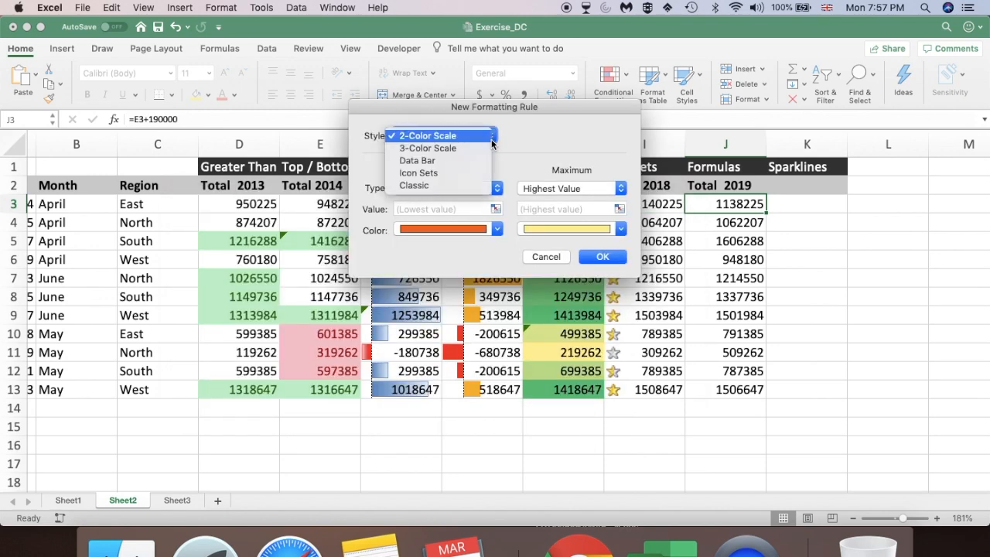
{"action": "left_click", "coordinate": [460, 185]}
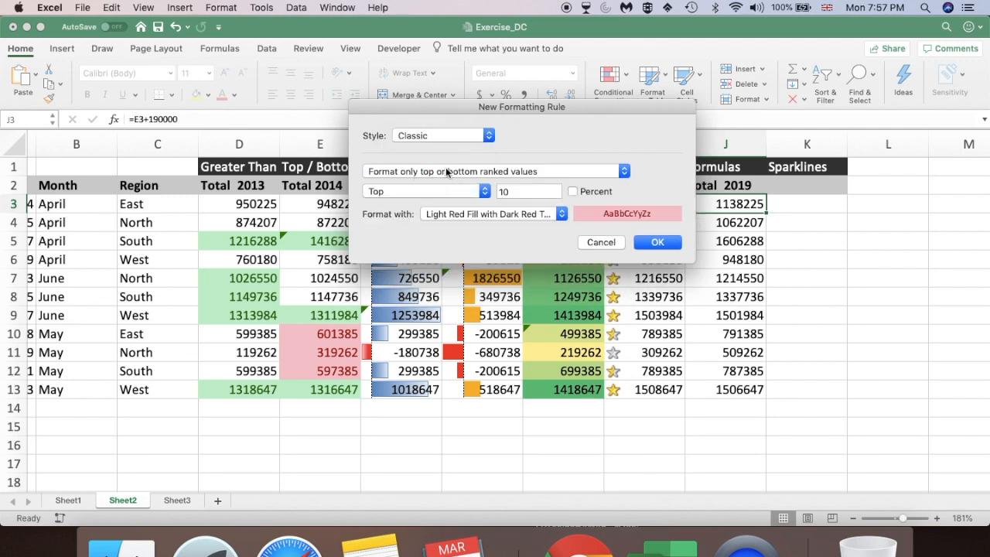
{"action": "left_click", "coordinate": [443, 173]}
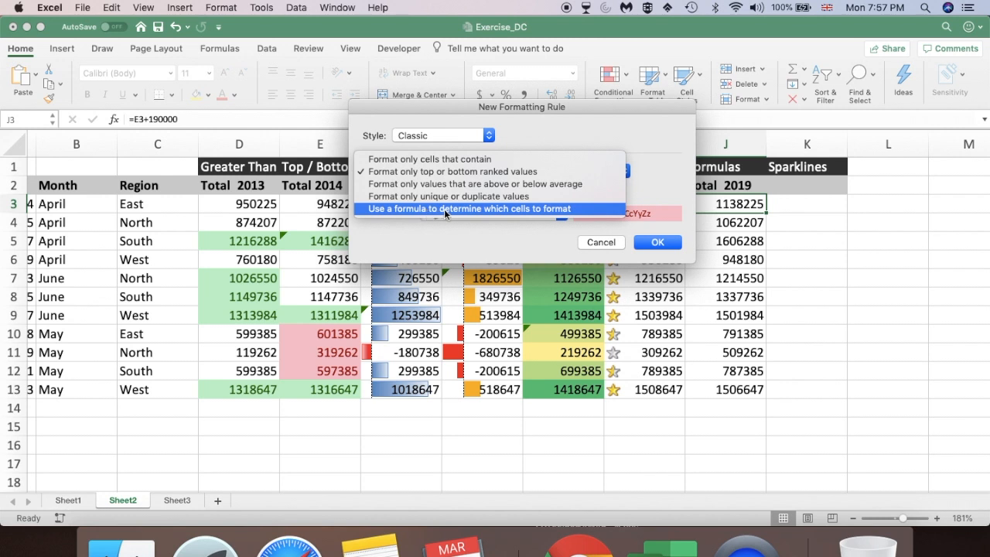
{"action": "left_click", "coordinate": [445, 209]}
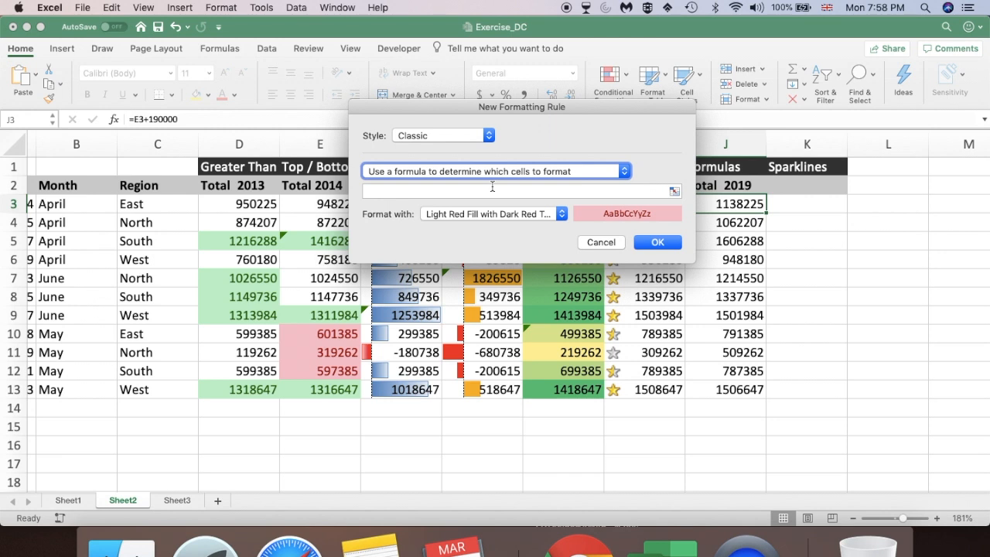
{"action": "left_click_drag", "start_coordinate": [590, 103], "coordinate": [532, 107]}
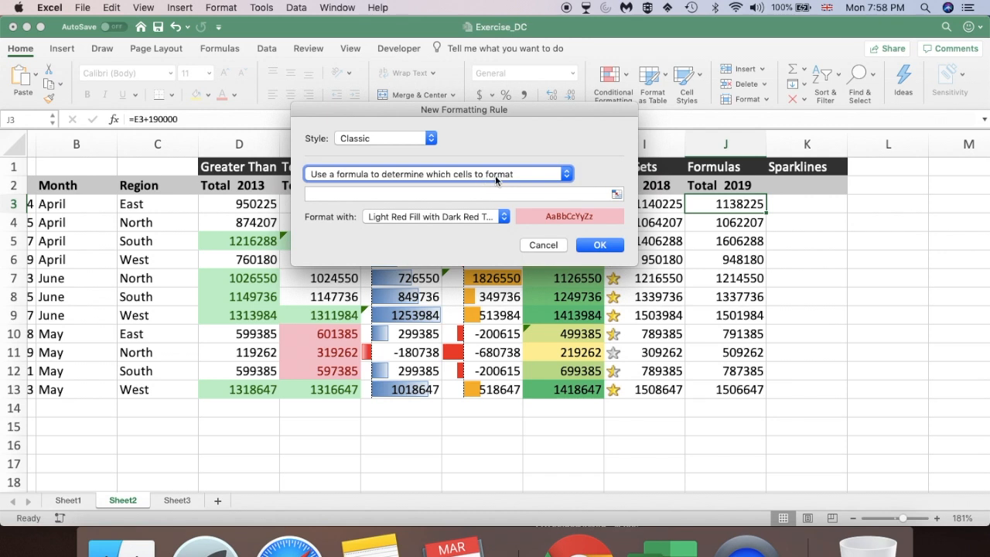
Step: Define the rule with the formula =J3>1000000 and Green Fill with Dark Green Text
{"action": "left_click", "coordinate": [406, 196]}
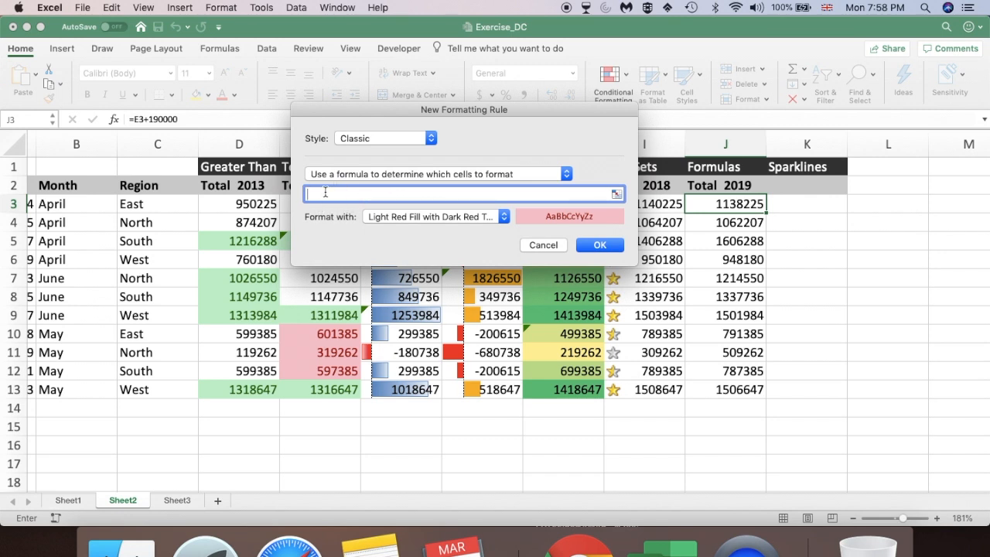
{"action": "type", "text": "="}
{"action": "type", "text": "J3>1000000"}
{"action": "left_click", "coordinate": [502, 217]}
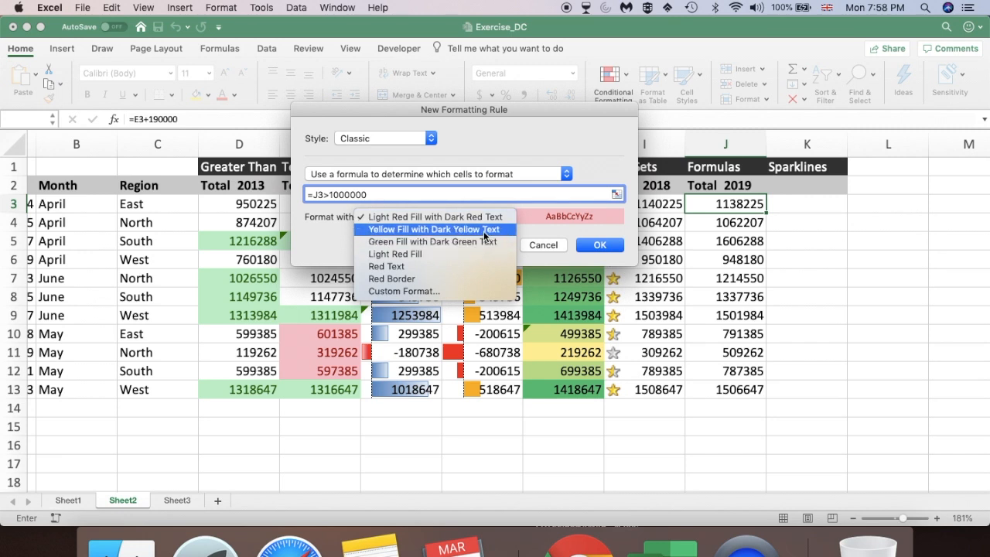
{"action": "left_click", "coordinate": [445, 241]}
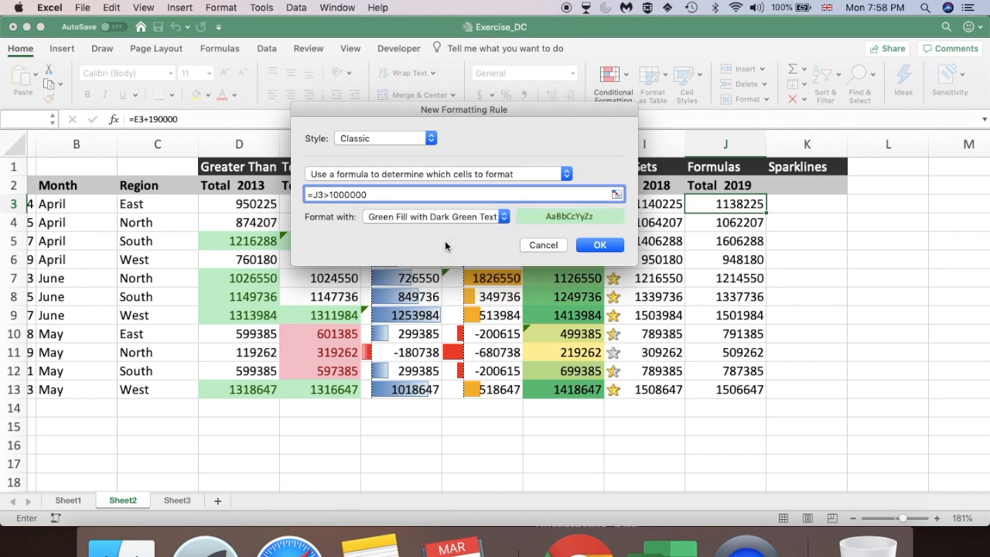
{"action": "left_click", "coordinate": [591, 246]}
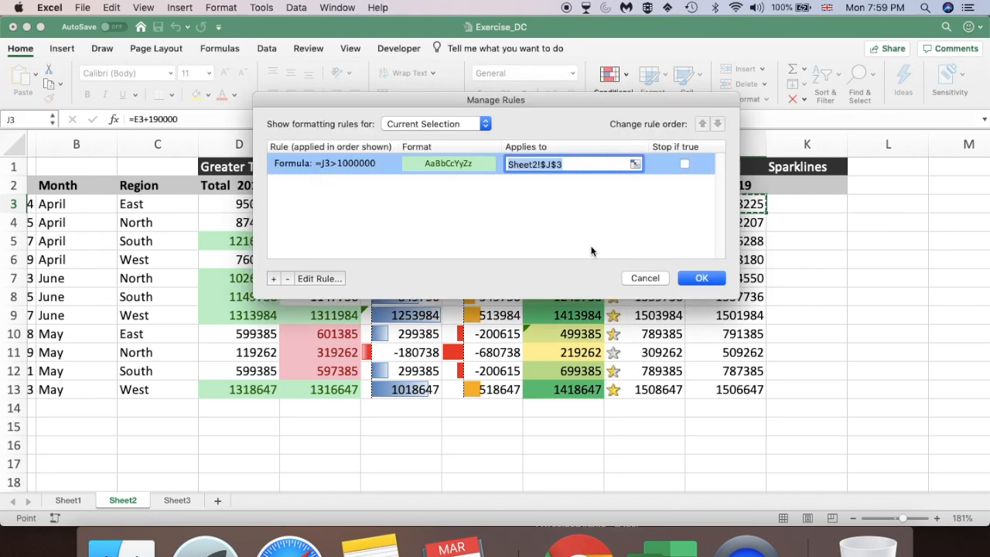
Step: Extend the formula rule's applied range to the Total 2019 values in J3:J13 and apply it
{"action": "left_click_drag", "start_coordinate": [575, 109], "coordinate": [527, 155]}
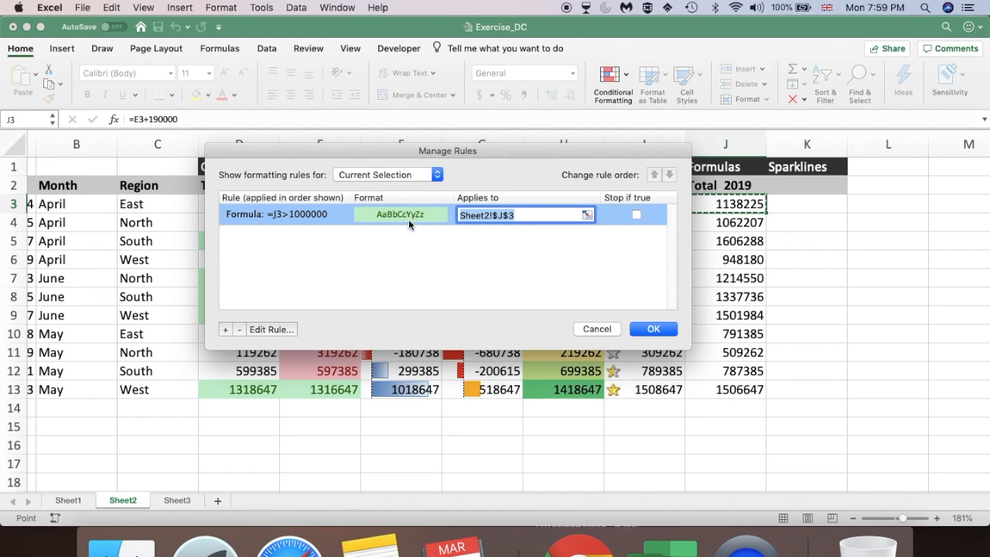
{"action": "left_click", "coordinate": [518, 214]}
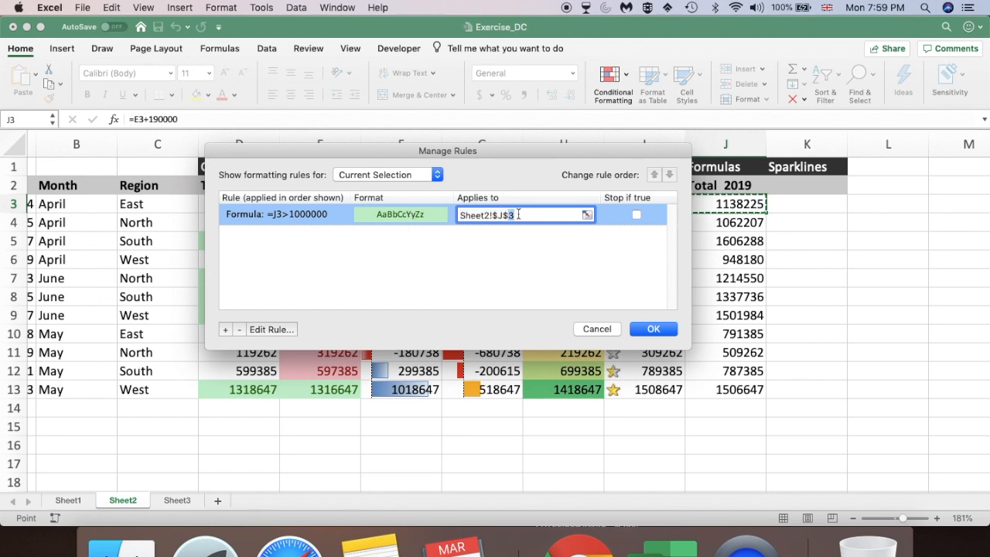
{"action": "triple_click", "coordinate": [518, 214]}
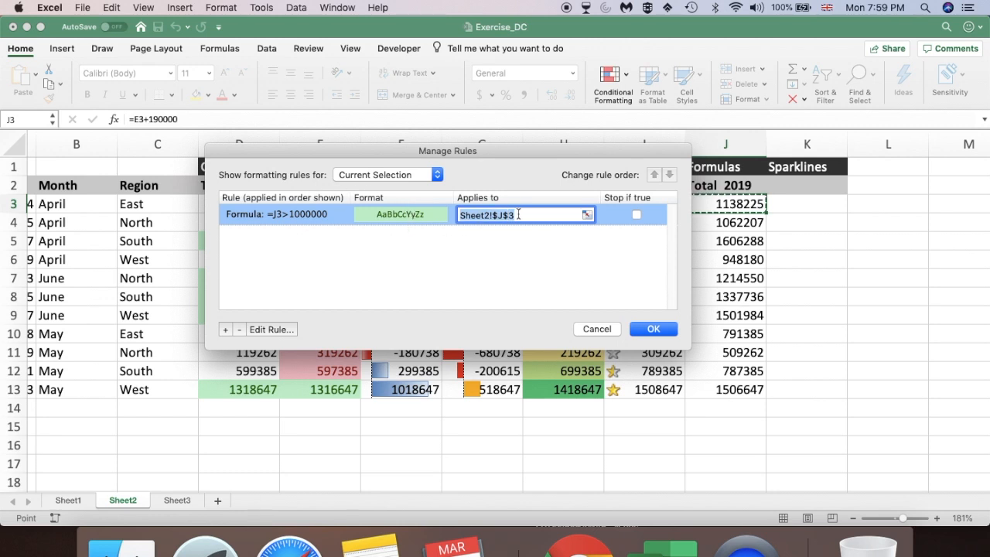
{"action": "key", "text": "BackSpace"}
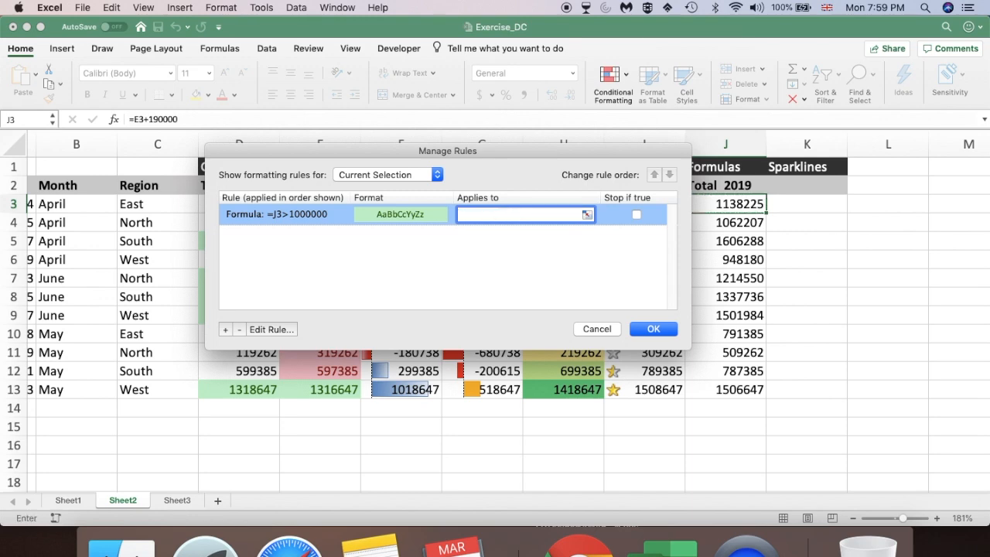
{"action": "left_click", "coordinate": [730, 205]}
{"action": "left_click_drag", "start_coordinate": [730, 205], "coordinate": [727, 391]}
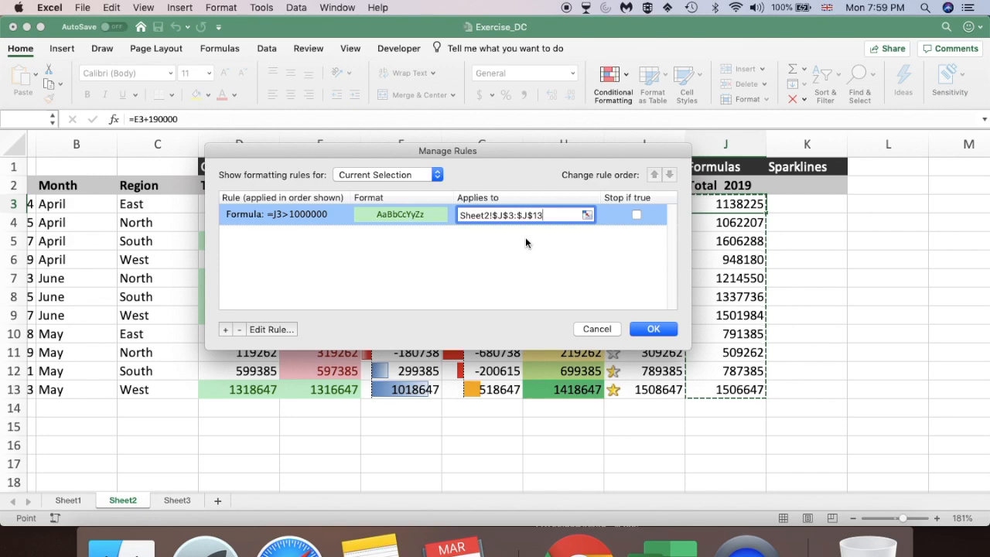
{"action": "left_click", "coordinate": [651, 330]}
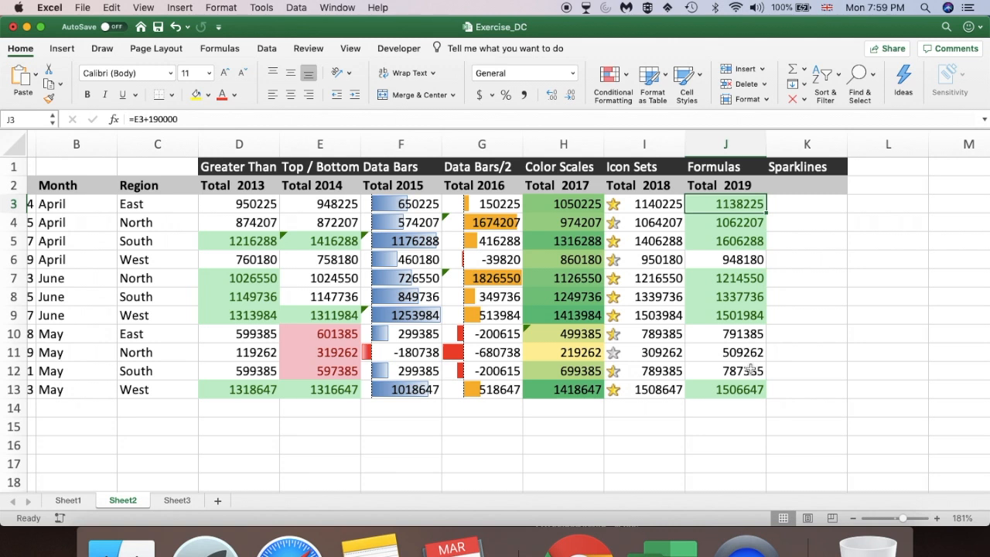
Step: Start a Greater Than highlight rule for all yearly totals in D3:J13 with 1150000 as the threshold
{"action": "left_click", "coordinate": [245, 204]}
{"action": "left_click_drag", "start_coordinate": [245, 204], "coordinate": [715, 389]}
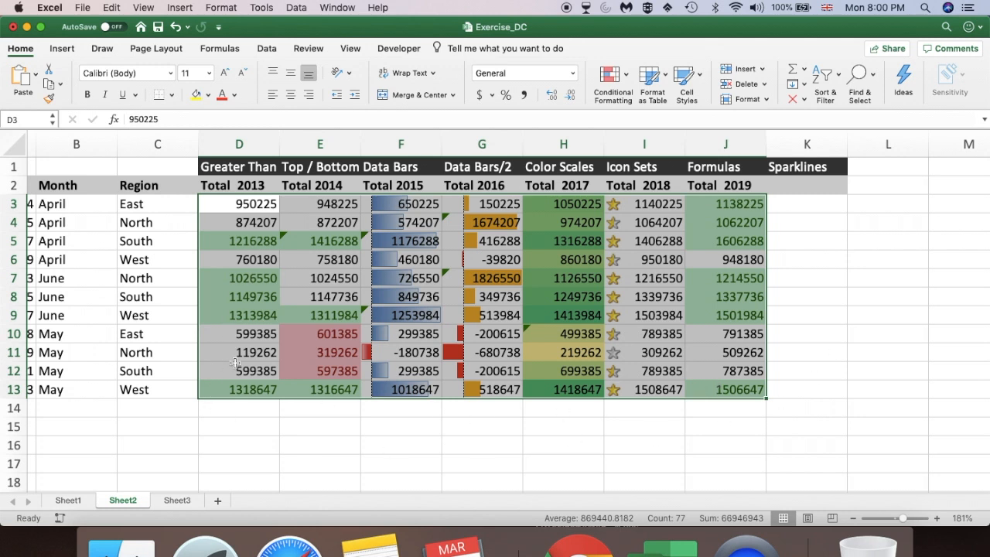
{"action": "left_click", "coordinate": [621, 80]}
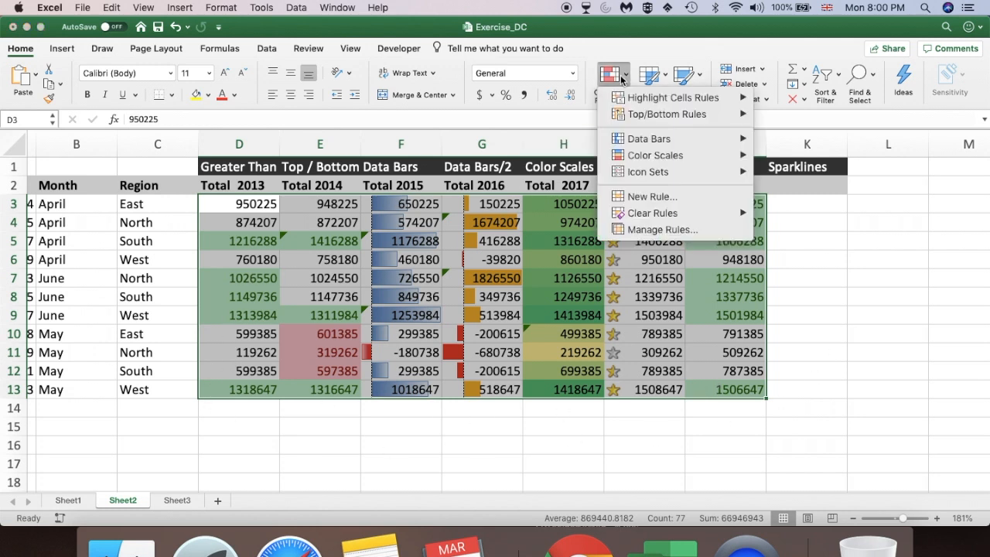
{"action": "mouse_move", "coordinate": [630, 99]}
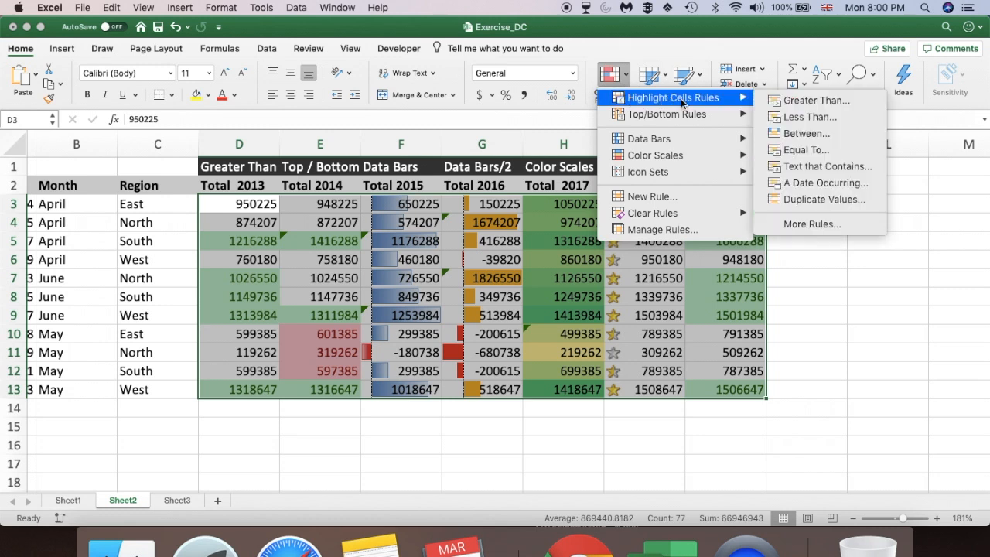
{"action": "left_click", "coordinate": [842, 101]}
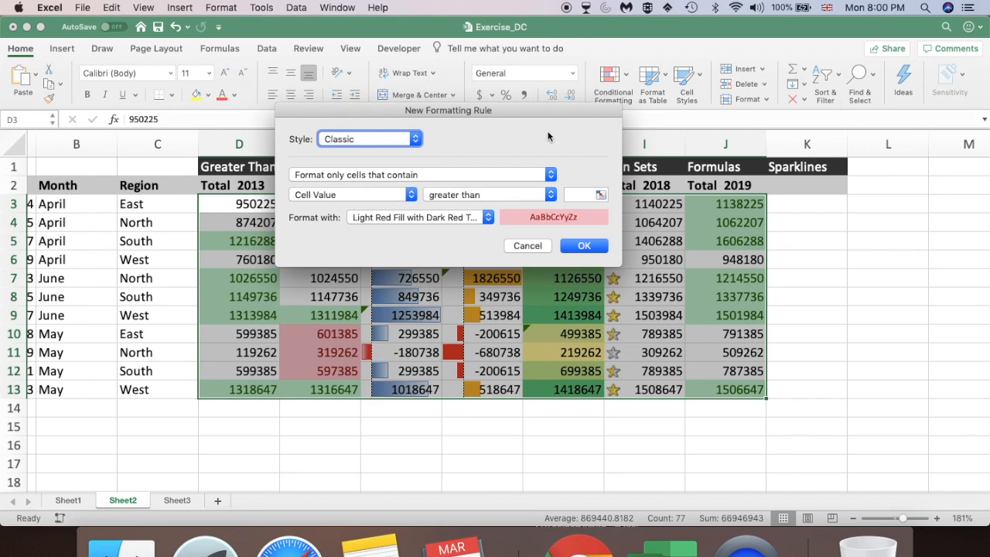
{"action": "left_click_drag", "start_coordinate": [507, 110], "coordinate": [533, 162]}
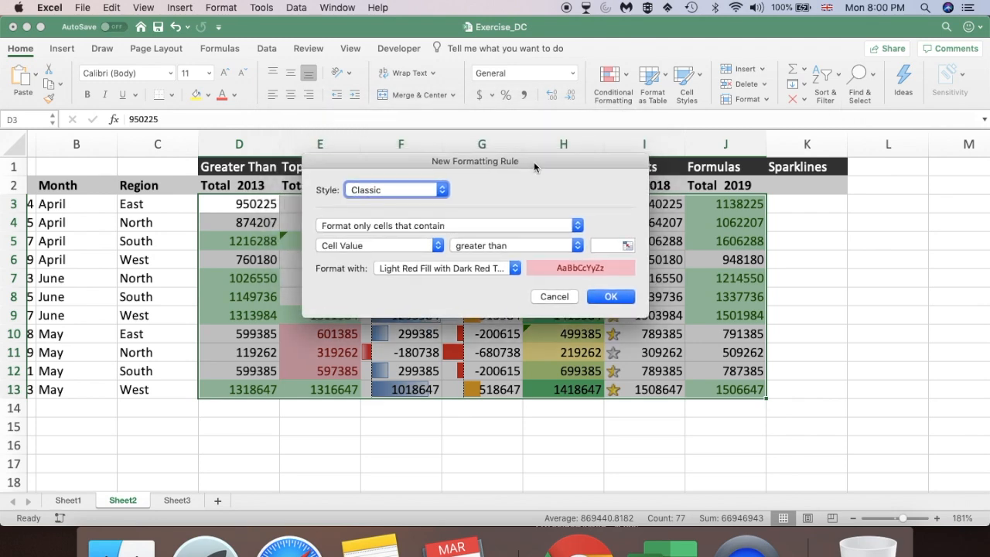
{"action": "left_click", "coordinate": [598, 246]}
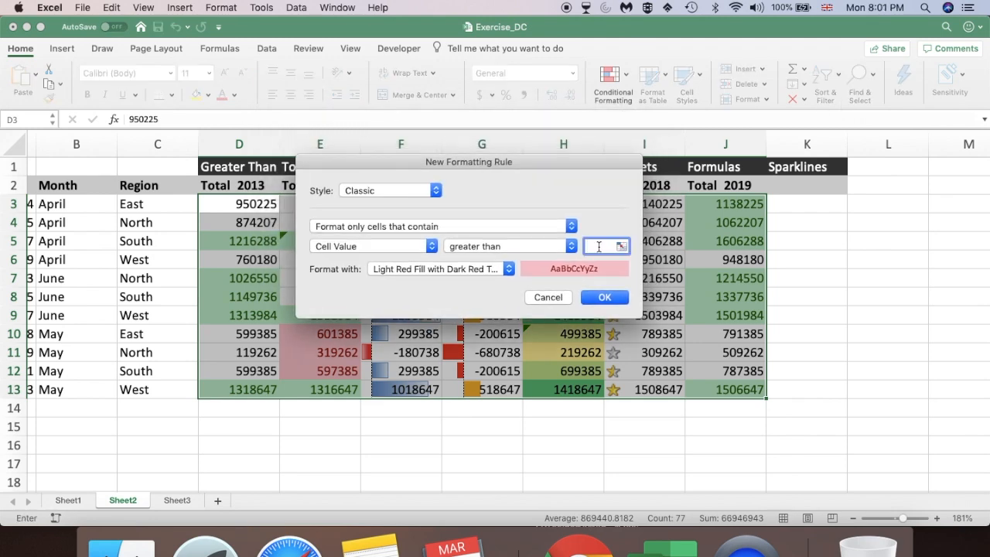
{"action": "type", "text": "115"}
{"action": "type", "text": "0"}
{"action": "type", "text": "000"}
Step: Give the Greater Than rule a custom format with an outline border, keeping the automatic line color
{"action": "left_click", "coordinate": [509, 269]}
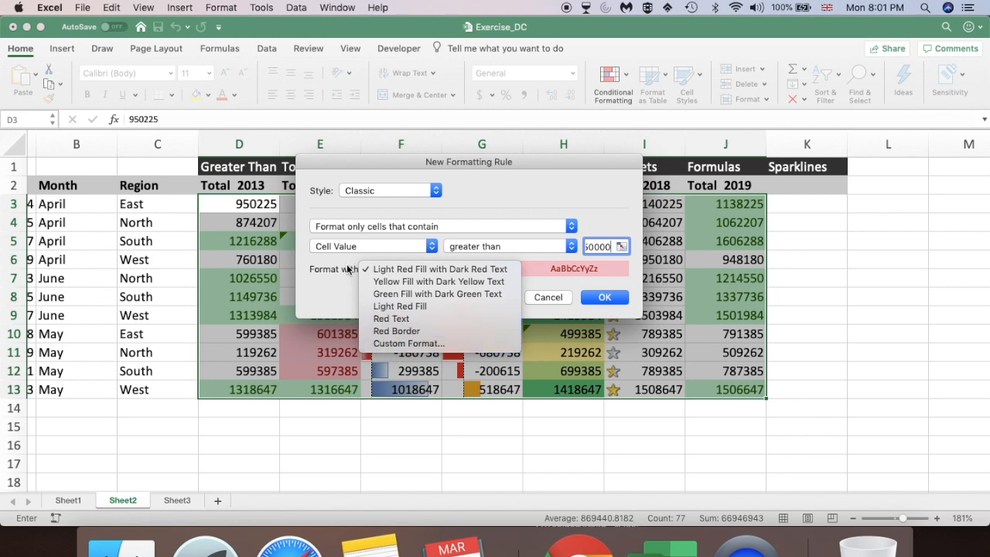
{"action": "left_click", "coordinate": [406, 344]}
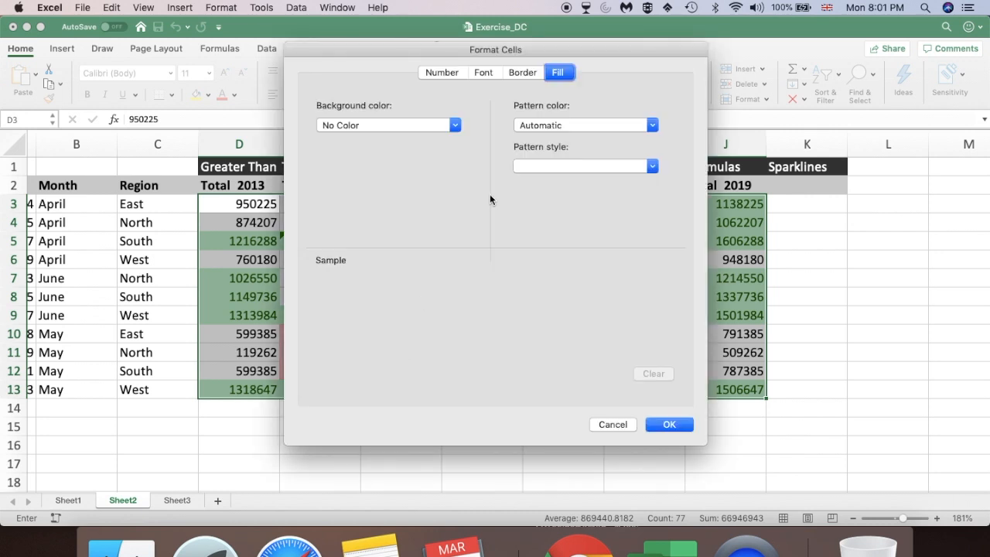
{"action": "left_click", "coordinate": [523, 73]}
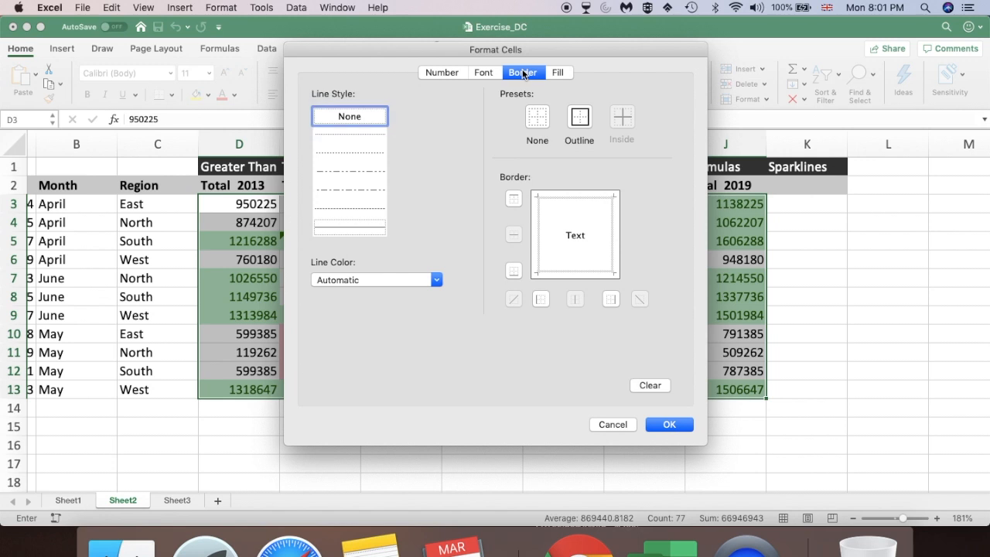
{"action": "left_click", "coordinate": [581, 118]}
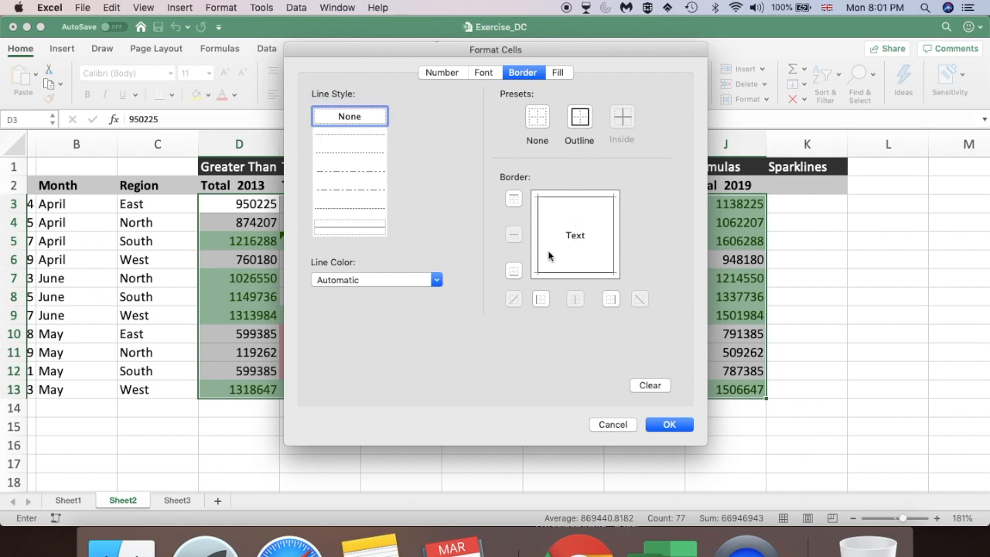
{"action": "left_click", "coordinate": [436, 280]}
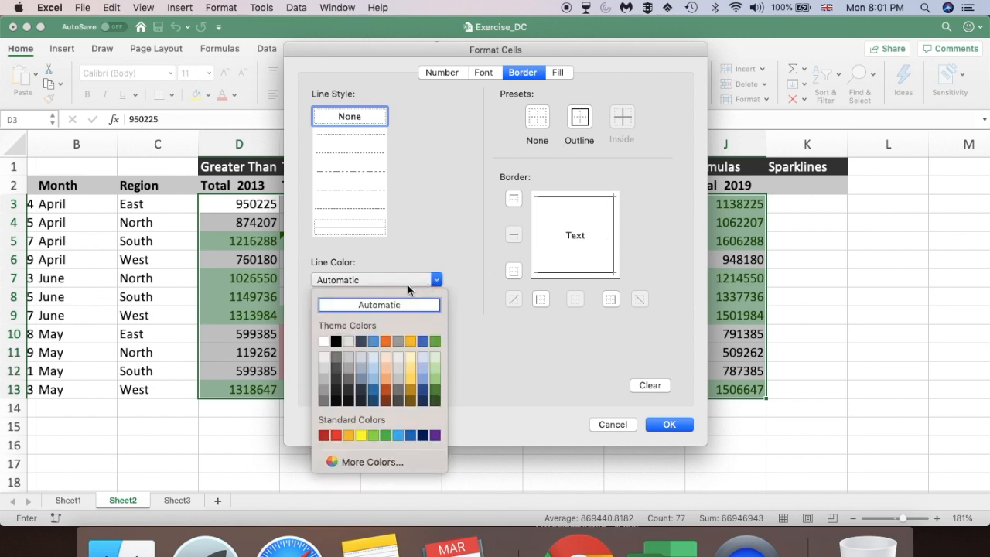
{"action": "left_click", "coordinate": [454, 213]}
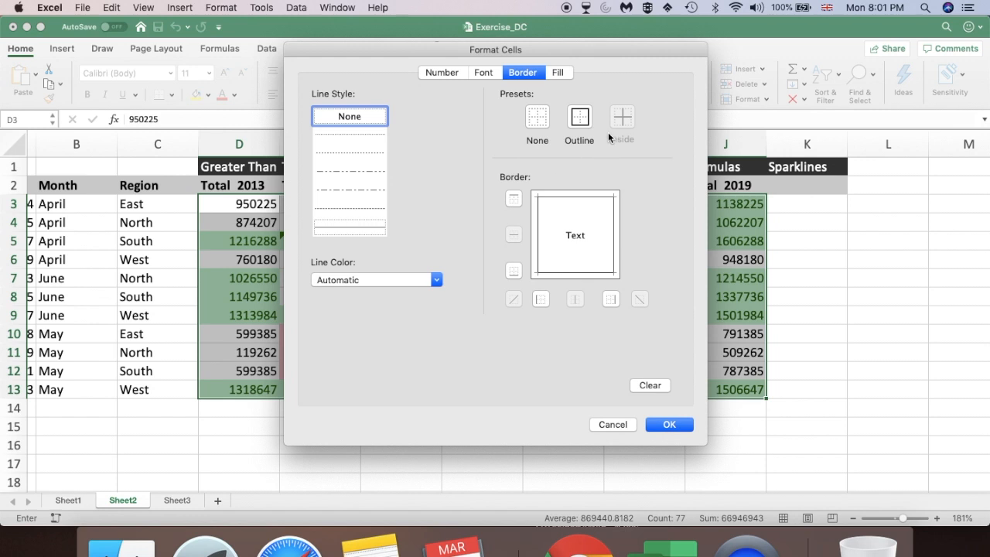
Step: Give the Greater Than rule's custom format a light blue background fill from the standard colors
{"action": "left_click", "coordinate": [557, 74]}
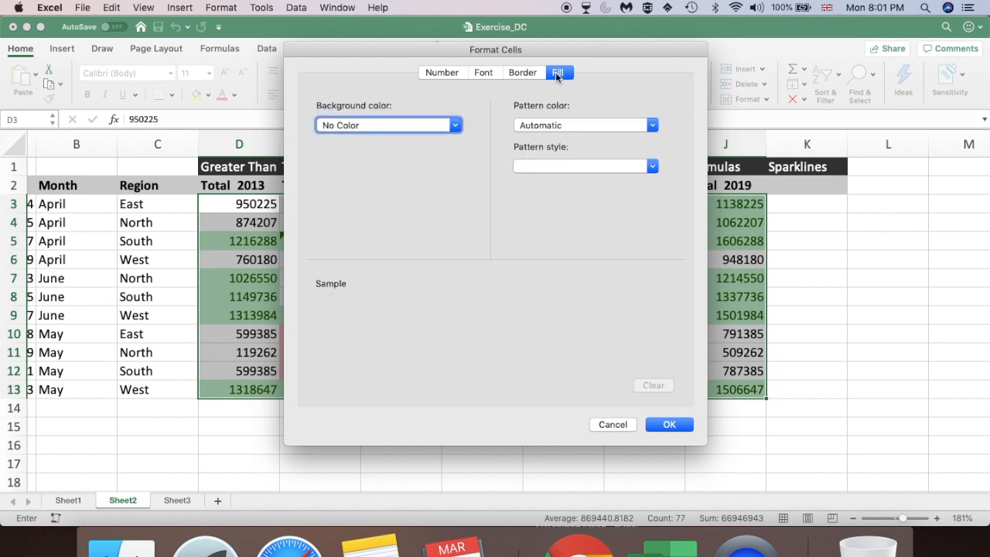
{"action": "left_click", "coordinate": [456, 125]}
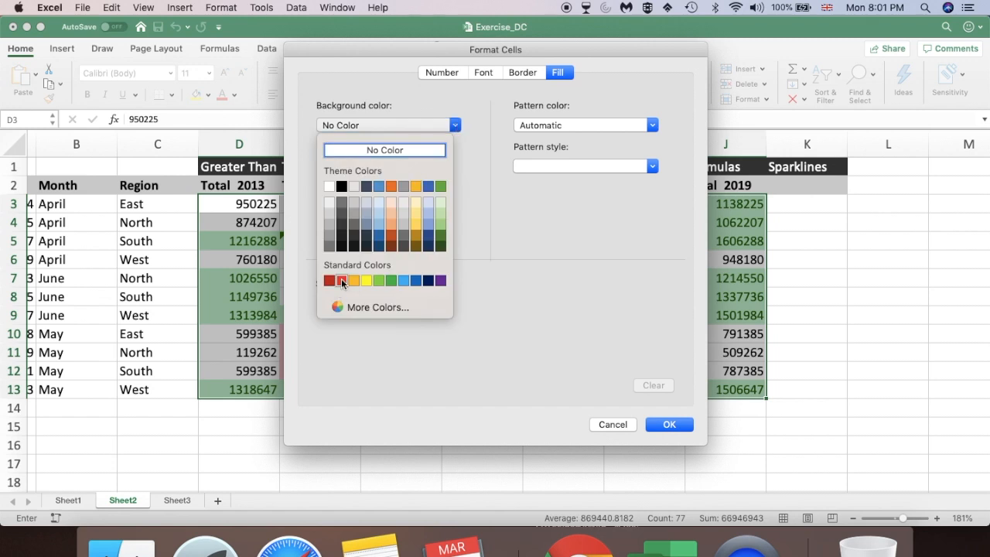
{"action": "left_click", "coordinate": [404, 281]}
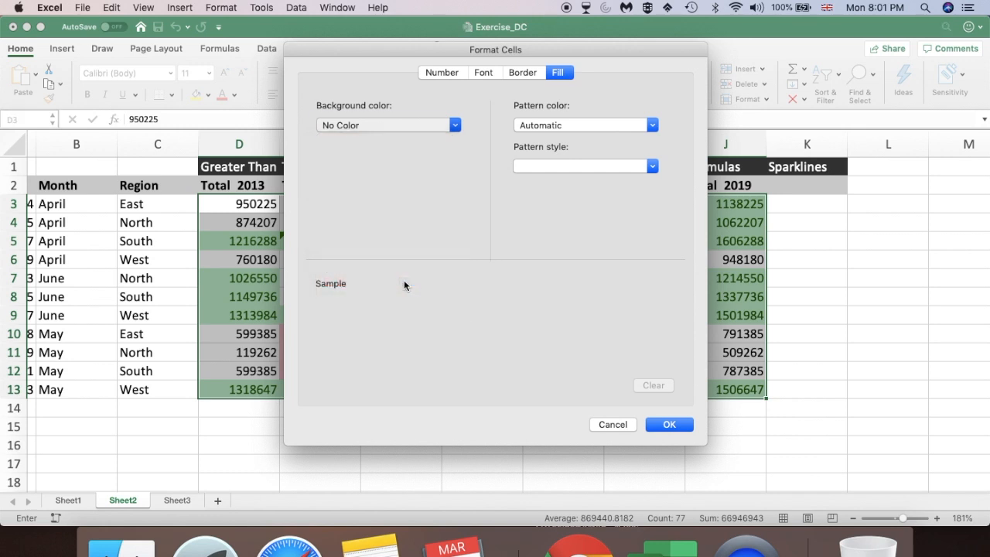
{"action": "left_click", "coordinate": [532, 74]}
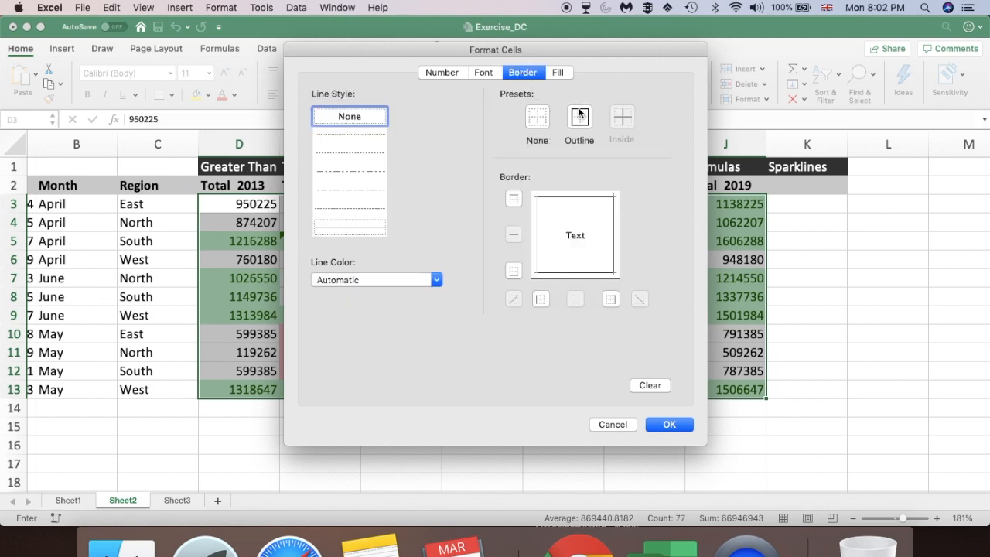
{"action": "left_click", "coordinate": [557, 73]}
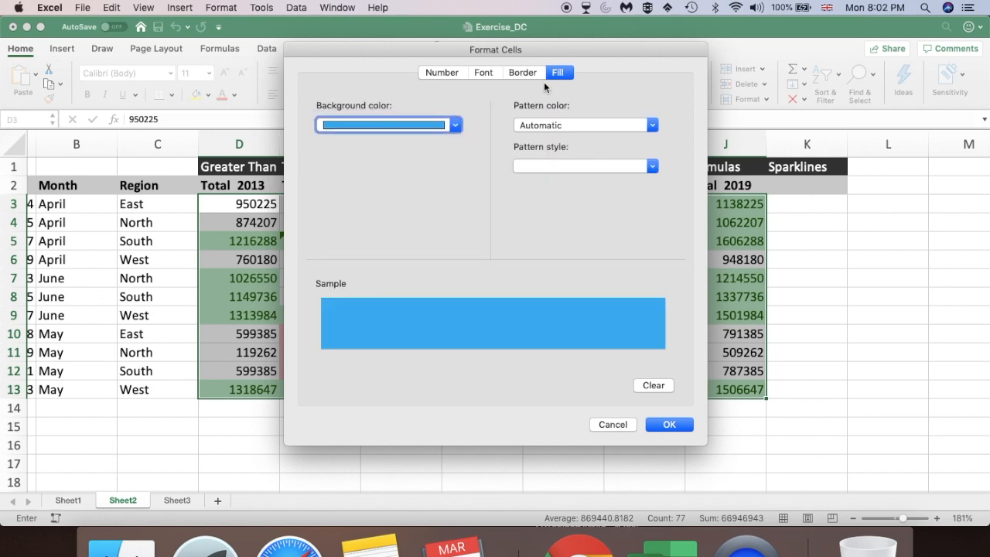
Step: Set the custom format's font style to Bold, leaving the underline and font color unset
{"action": "left_click", "coordinate": [486, 74]}
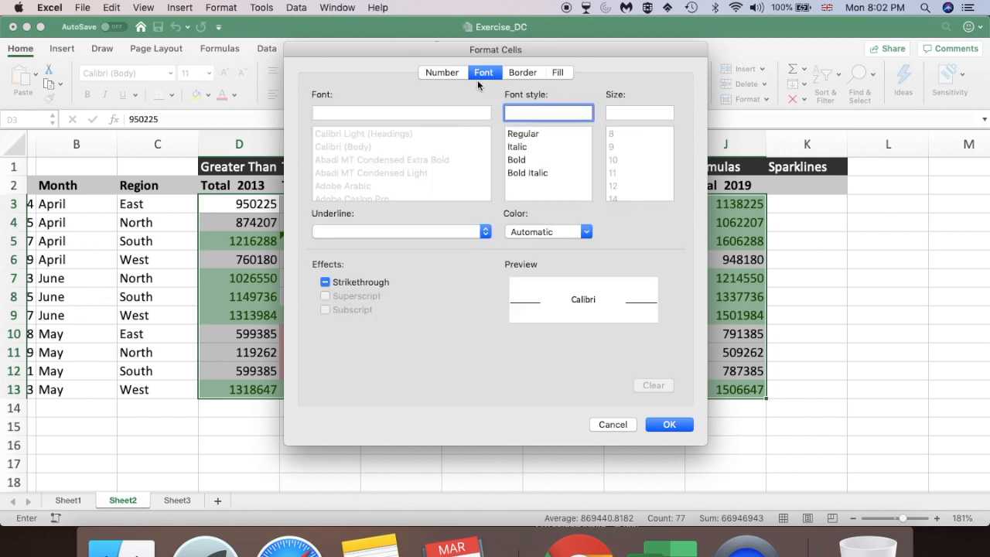
{"action": "left_click", "coordinate": [517, 160]}
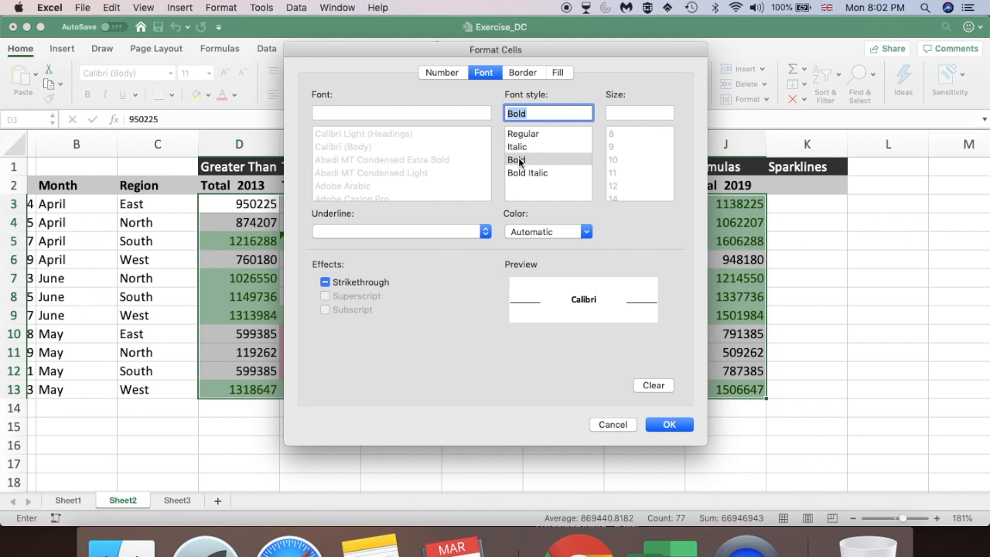
{"action": "left_click", "coordinate": [484, 233]}
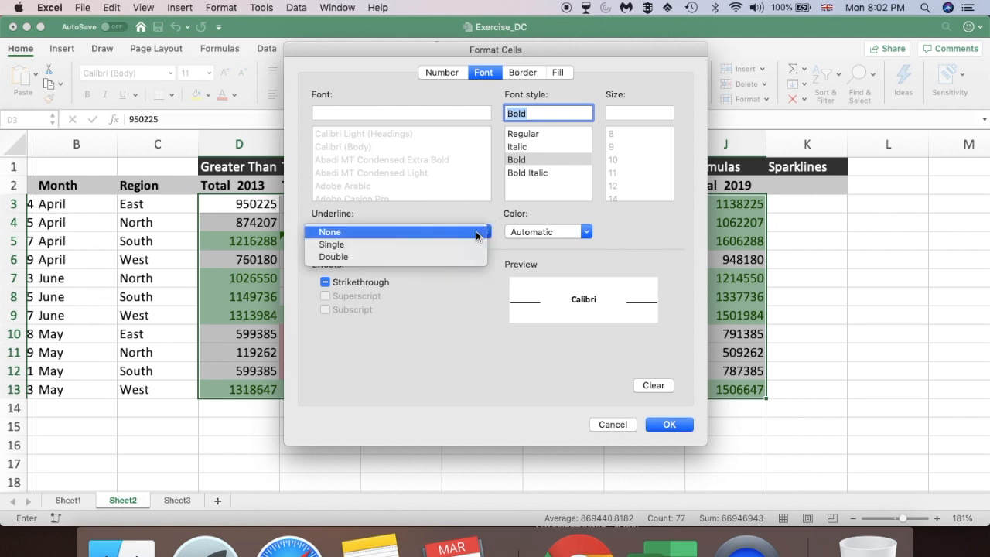
{"action": "left_click", "coordinate": [438, 136]}
Step: Review the custom format's number, font, border and fill settings, then confirm it and apply the Greater Than rule to the yearly totals
{"action": "left_click", "coordinate": [442, 74]}
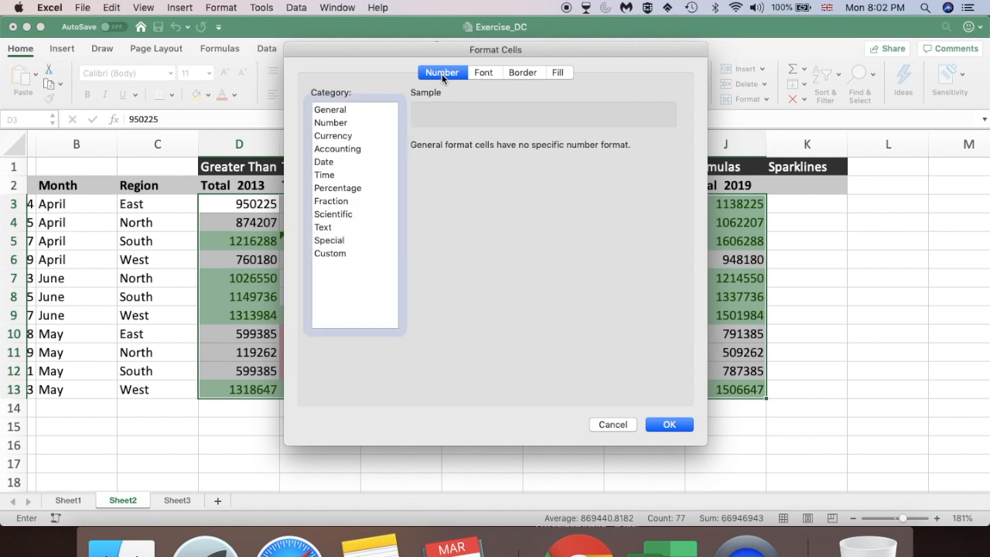
{"action": "left_click", "coordinate": [483, 73]}
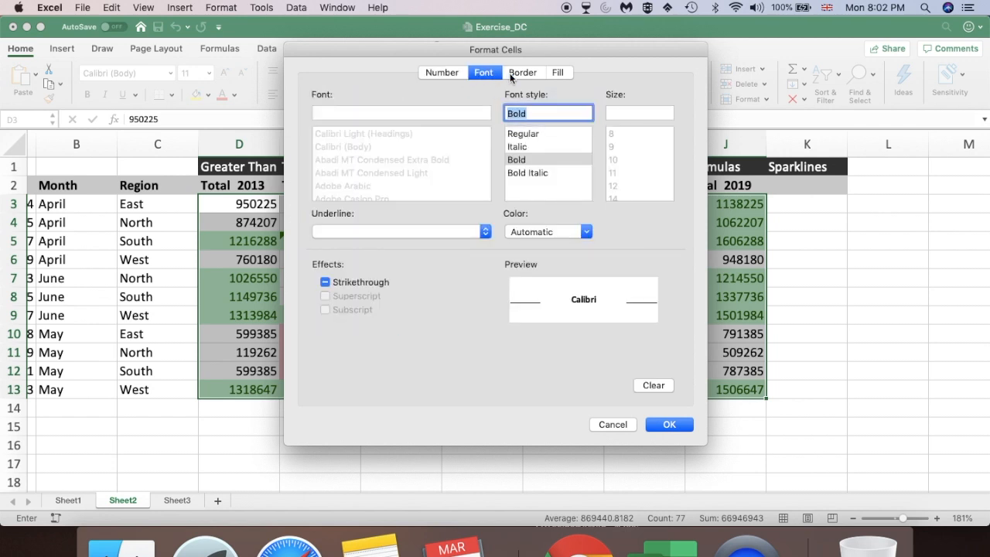
{"action": "left_click", "coordinate": [522, 72]}
{"action": "left_click", "coordinate": [558, 72]}
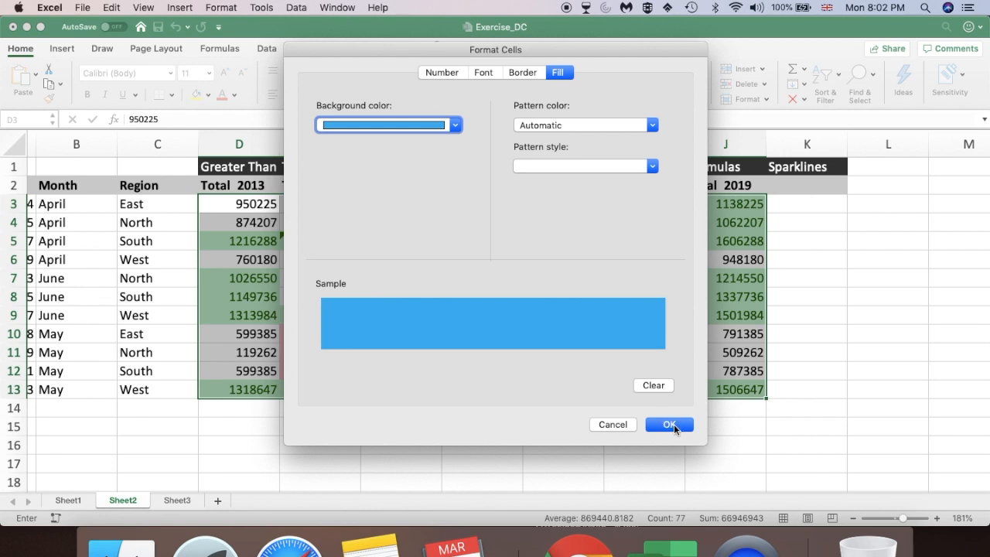
{"action": "left_click", "coordinate": [669, 425]}
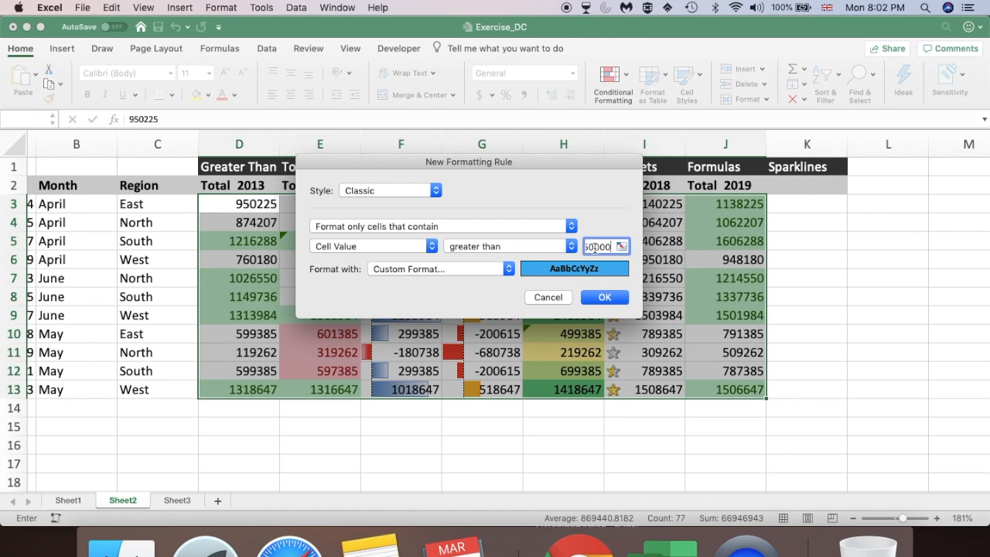
{"action": "left_click_drag", "start_coordinate": [594, 248], "coordinate": [611, 249]}
{"action": "left_click", "coordinate": [604, 297]}
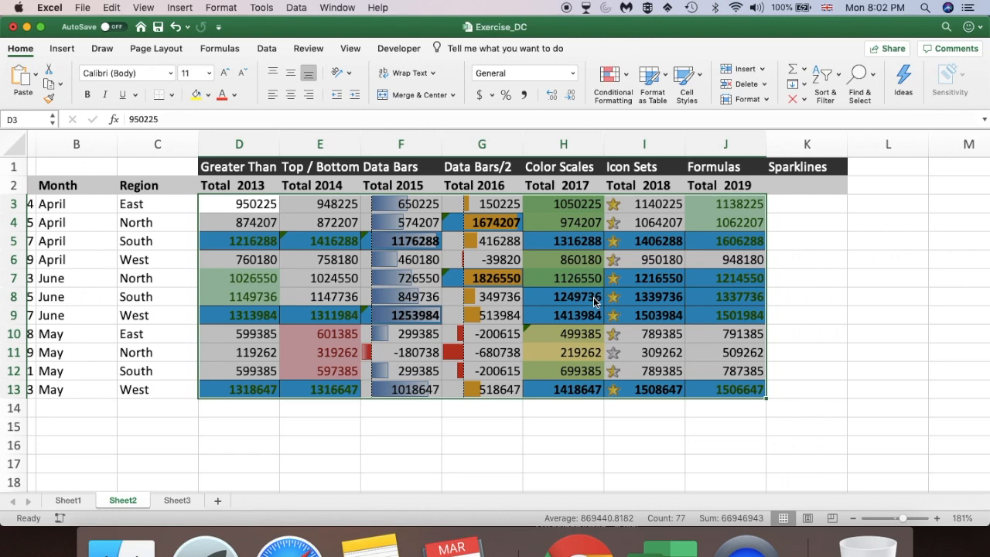
{"action": "left_click", "coordinate": [788, 297]}
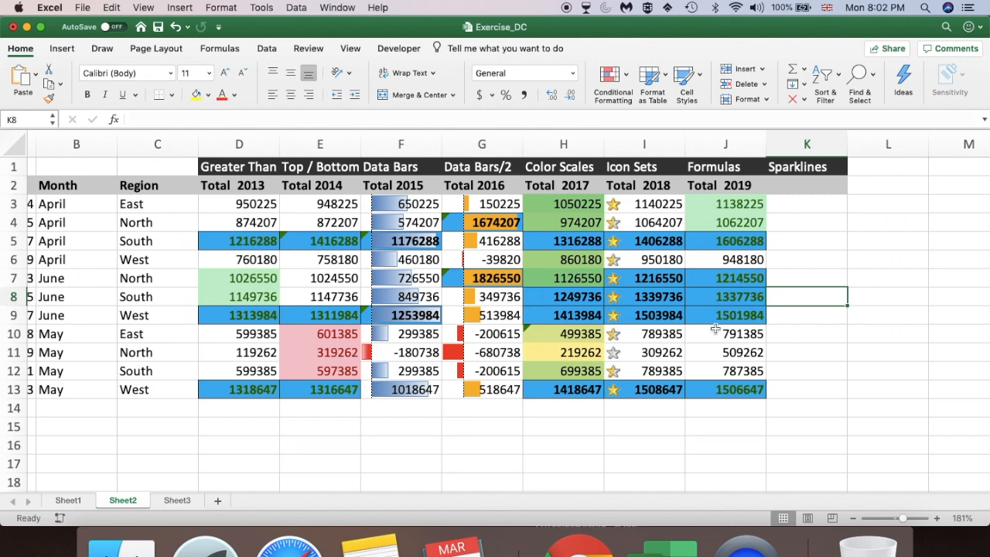
Step: Open the conditional formatting rules manager and list all rules for This Worksheet
{"action": "left_click", "coordinate": [627, 80]}
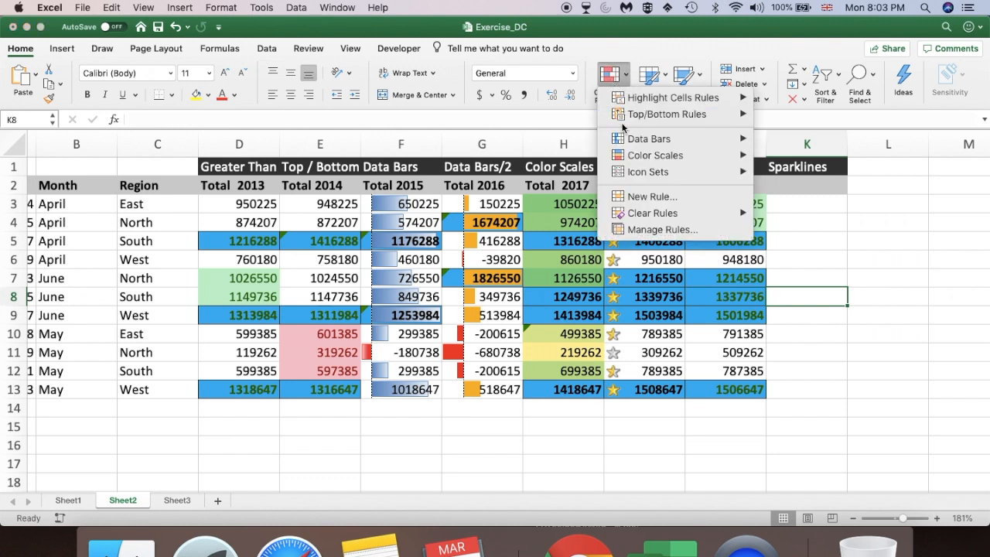
{"action": "left_click", "coordinate": [639, 230]}
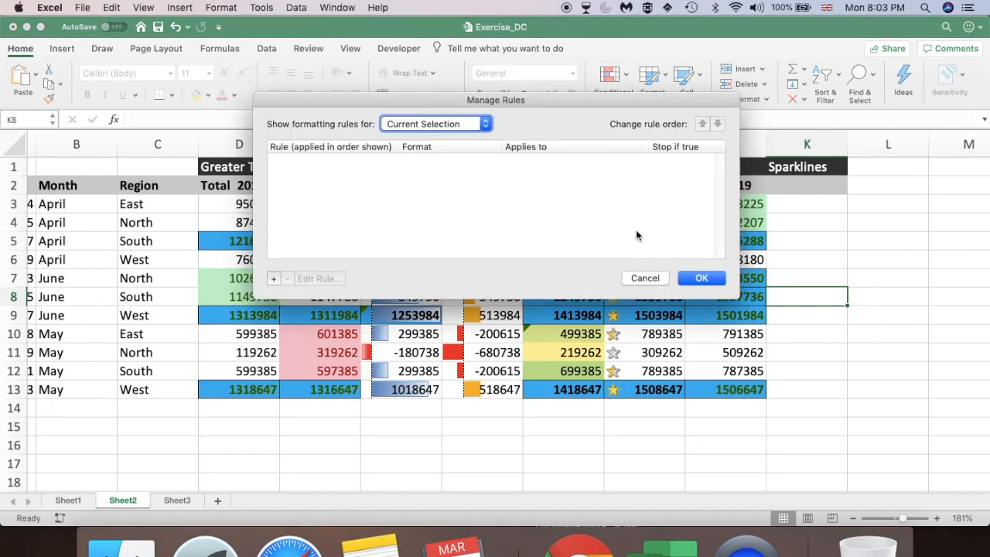
{"action": "left_click", "coordinate": [430, 125]}
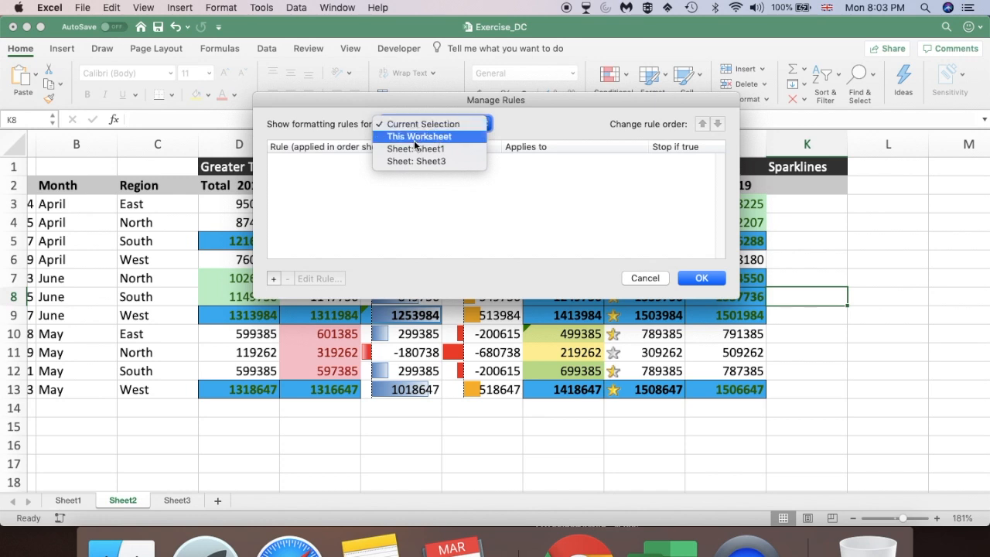
{"action": "left_click", "coordinate": [429, 138]}
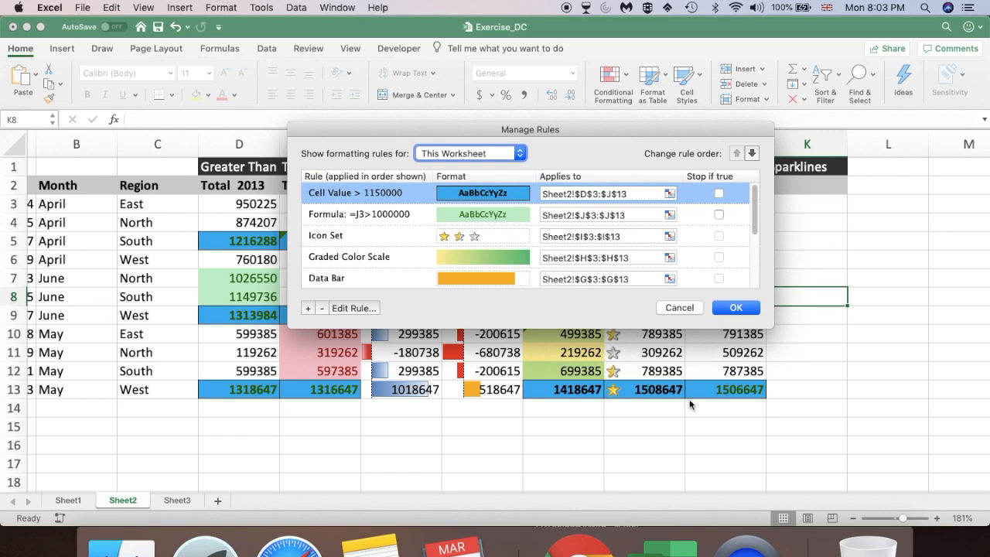
{"action": "mouse_move", "coordinate": [756, 219]}
{"action": "left_mouse_down"}
{"action": "mouse_move", "coordinate": [758, 274]}
{"action": "mouse_move", "coordinate": [754, 201]}
{"action": "left_mouse_up"}
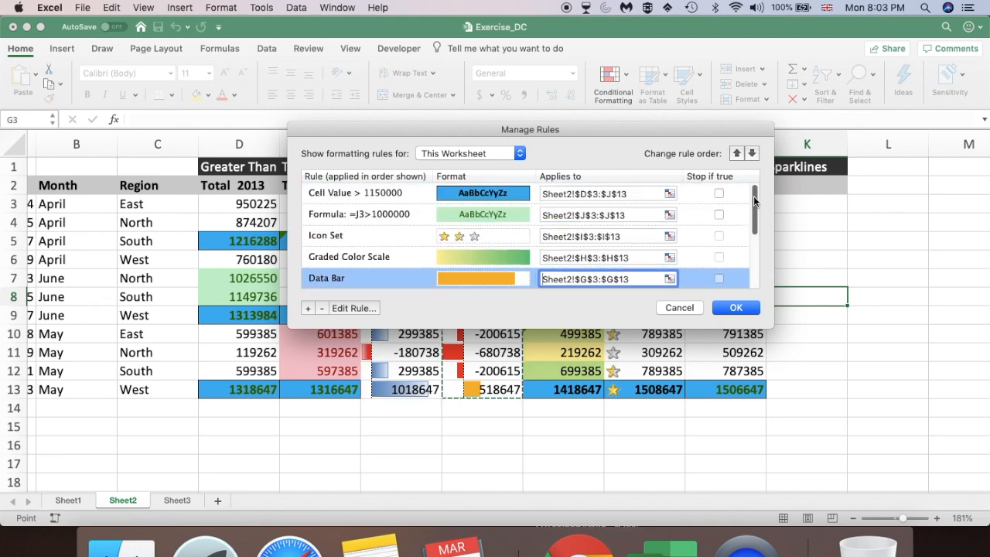
{"action": "left_click_drag", "start_coordinate": [579, 134], "coordinate": [533, 137]}
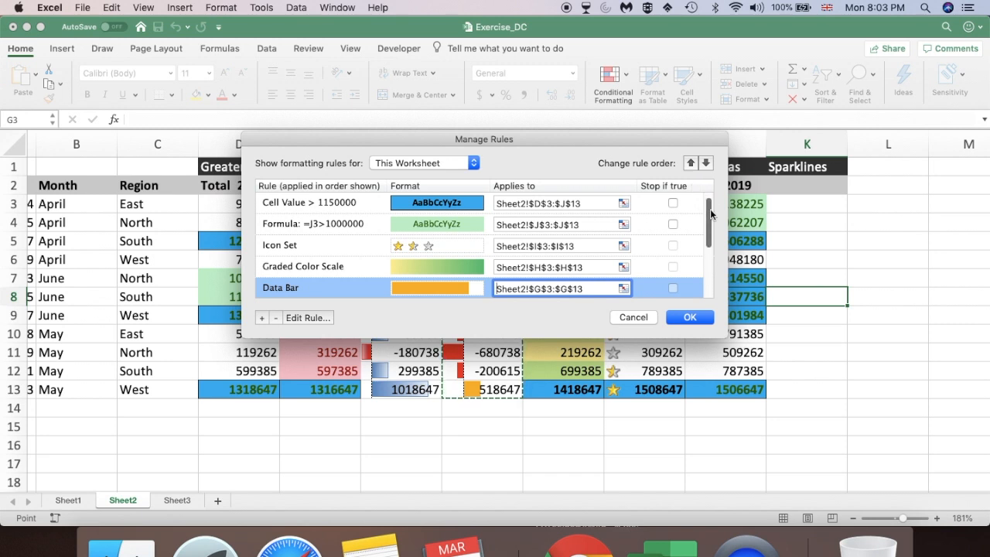
Step: Try moving the Cell Value > 1150000 rule two places down the rule order, return it to first place, and close the rules manager
{"action": "left_click", "coordinate": [351, 203]}
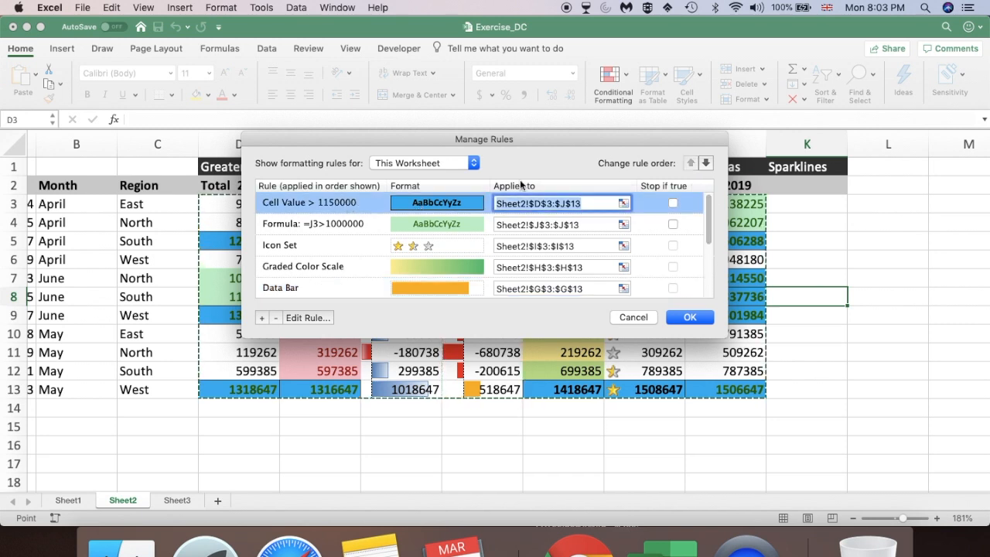
{"action": "left_click", "coordinate": [706, 163]}
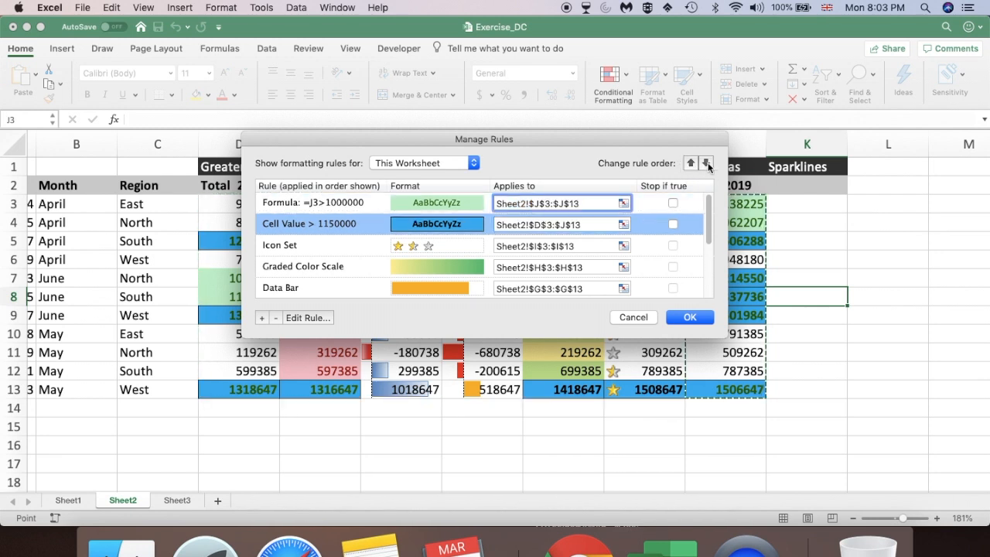
{"action": "left_click", "coordinate": [706, 163]}
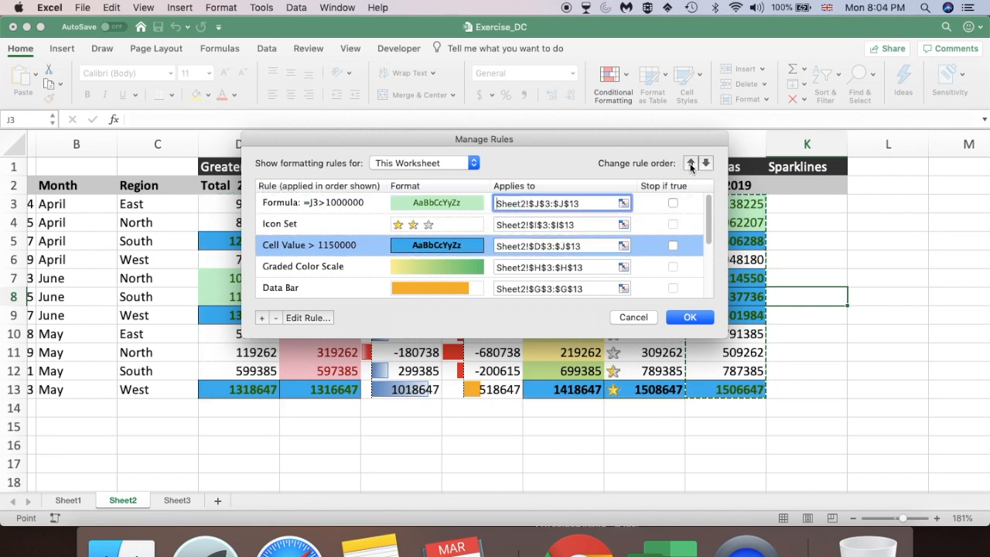
{"action": "left_click", "coordinate": [691, 163]}
{"action": "left_click", "coordinate": [690, 163]}
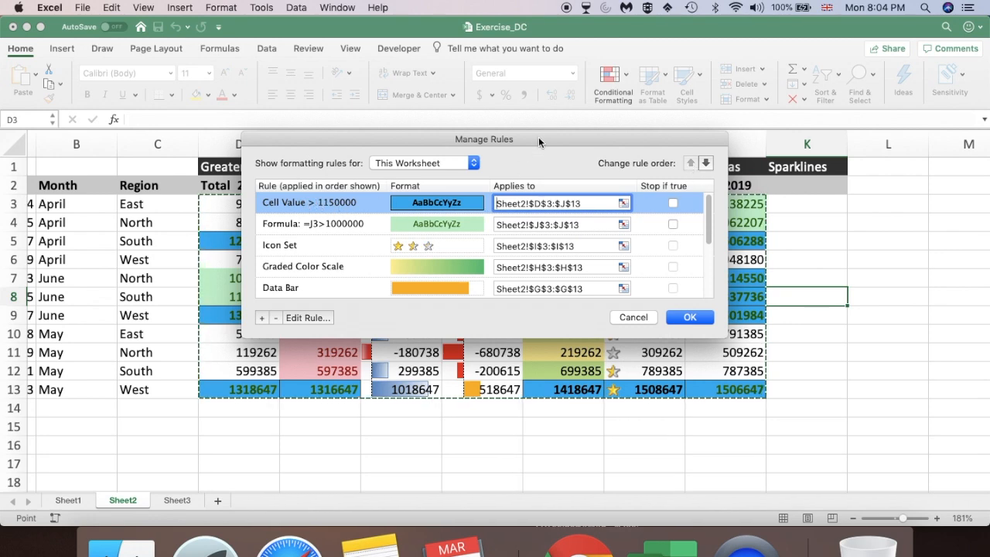
{"action": "left_click_drag", "start_coordinate": [539, 136], "coordinate": [674, 181]}
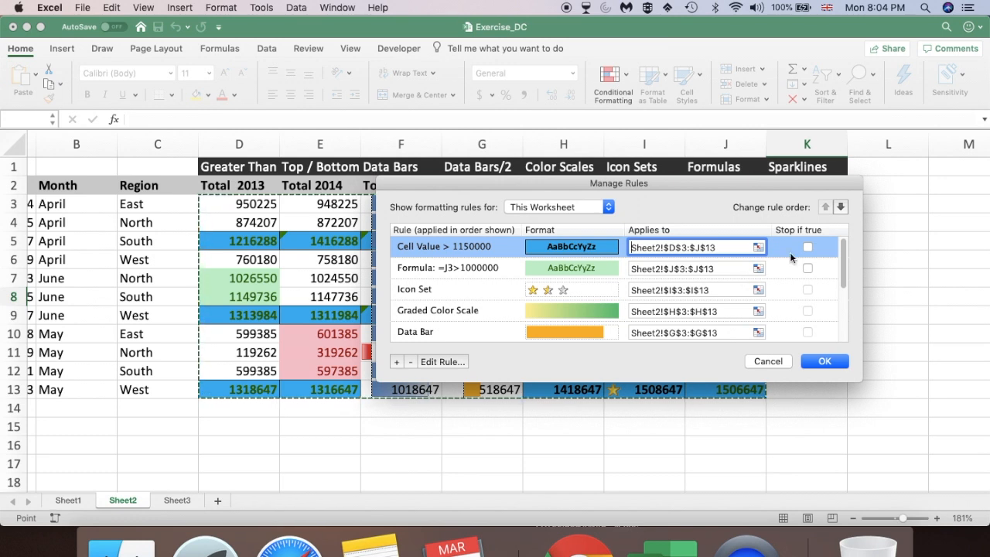
{"action": "left_click", "coordinate": [824, 362]}
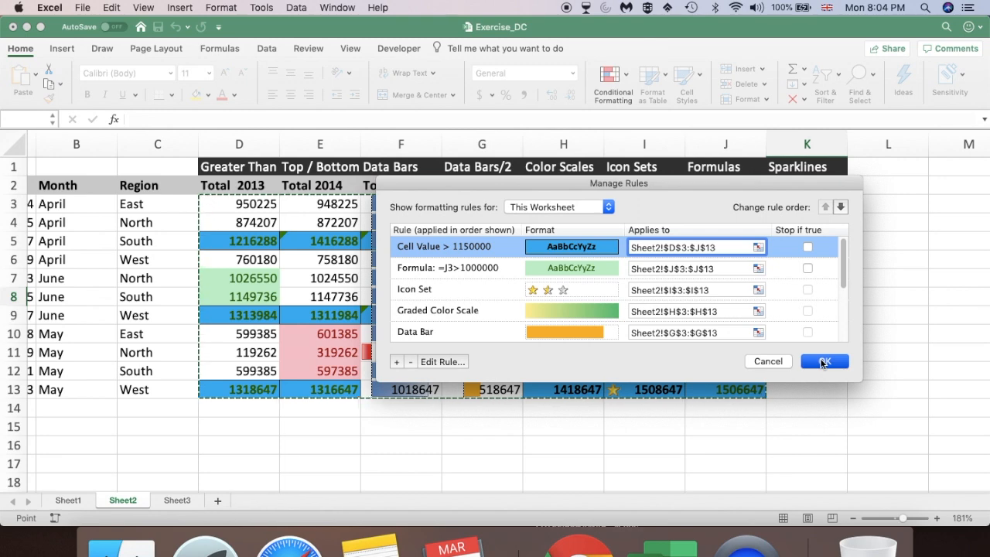
{"action": "left_click", "coordinate": [824, 362]}
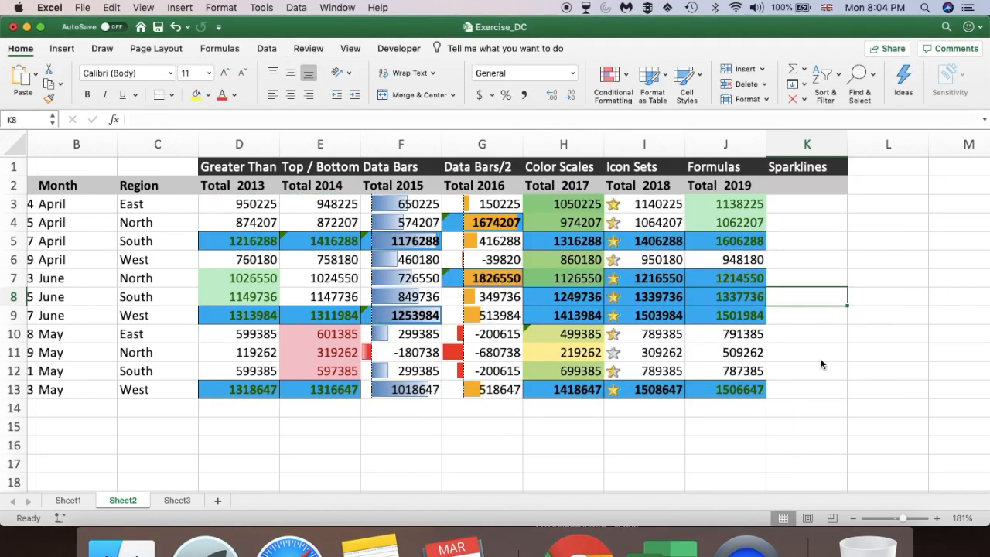
Step: Insert a Line sparkline in cell K3 under the Sparklines heading, using D3:J3 as its data range
{"action": "left_click", "coordinate": [825, 242]}
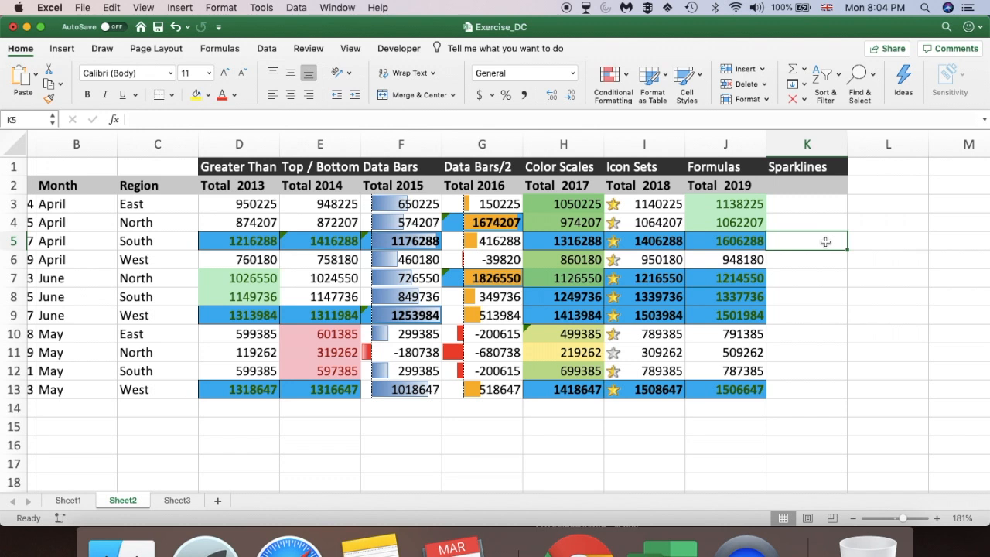
{"action": "left_click", "coordinate": [812, 210]}
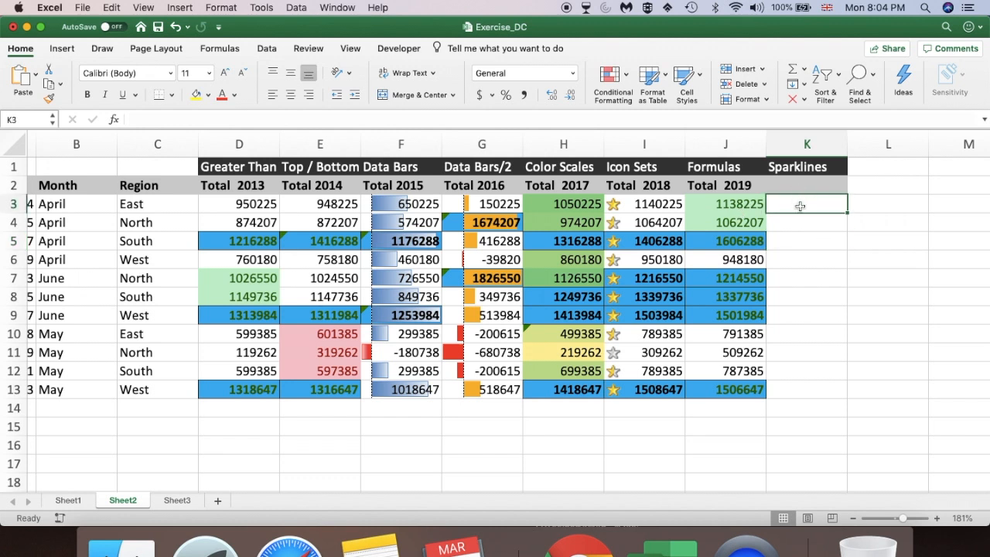
{"action": "left_click", "coordinate": [63, 50]}
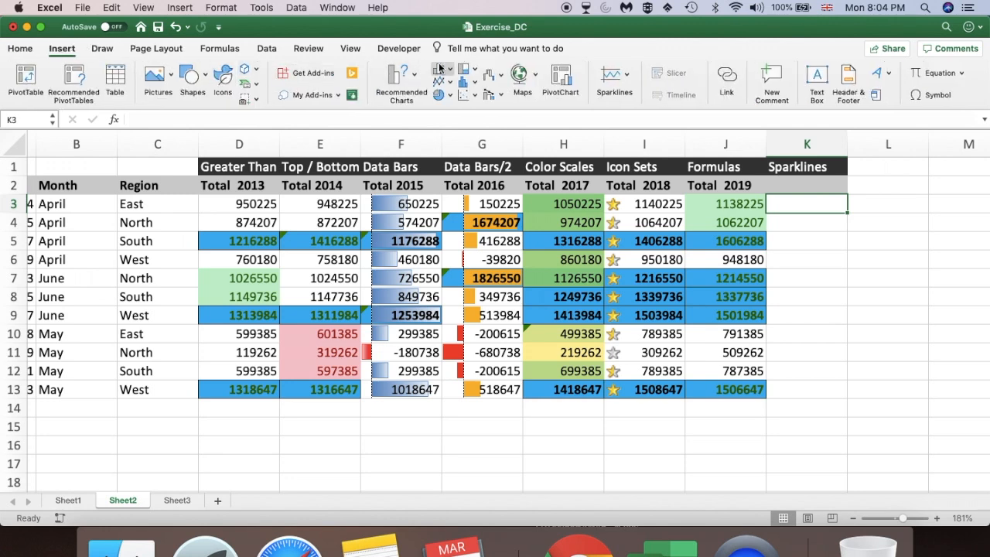
{"action": "left_click", "coordinate": [629, 80]}
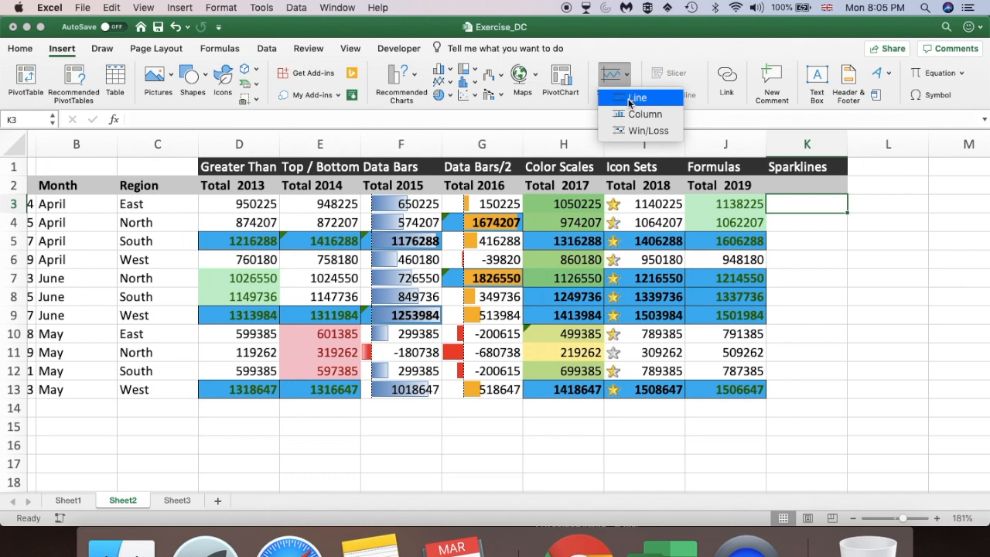
{"action": "left_click", "coordinate": [632, 103]}
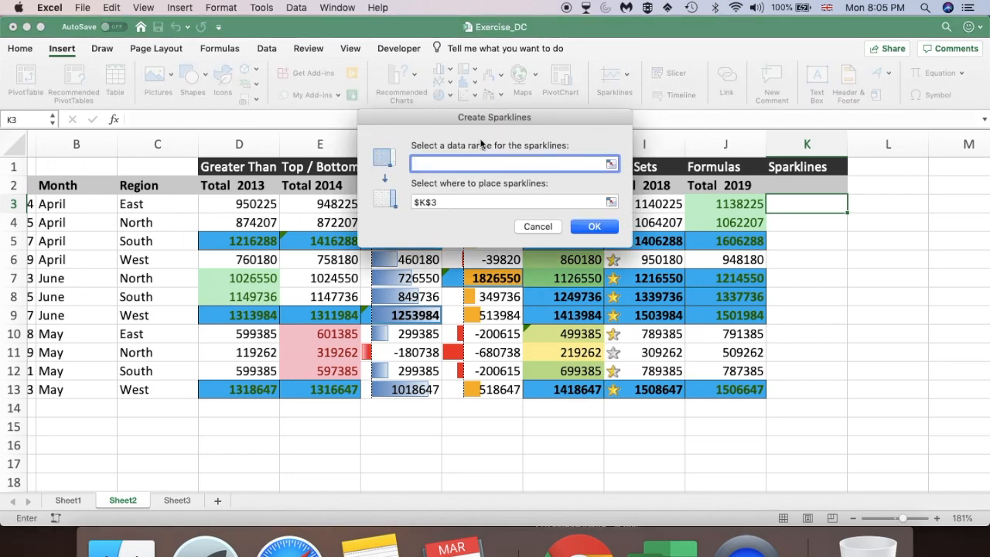
{"action": "left_click_drag", "start_coordinate": [525, 118], "coordinate": [504, 249]}
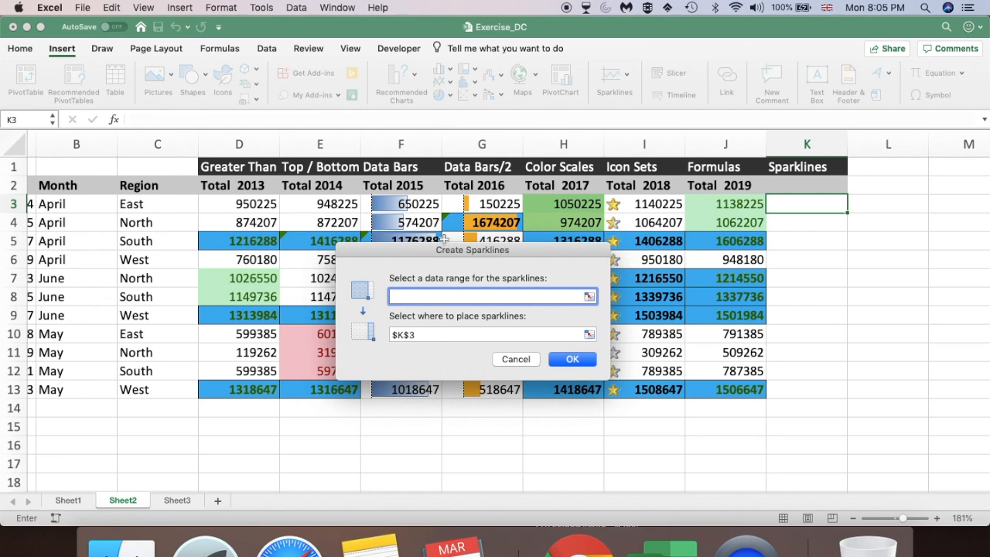
{"action": "left_click", "coordinate": [248, 204]}
{"action": "left_click_drag", "start_coordinate": [248, 205], "coordinate": [700, 198]}
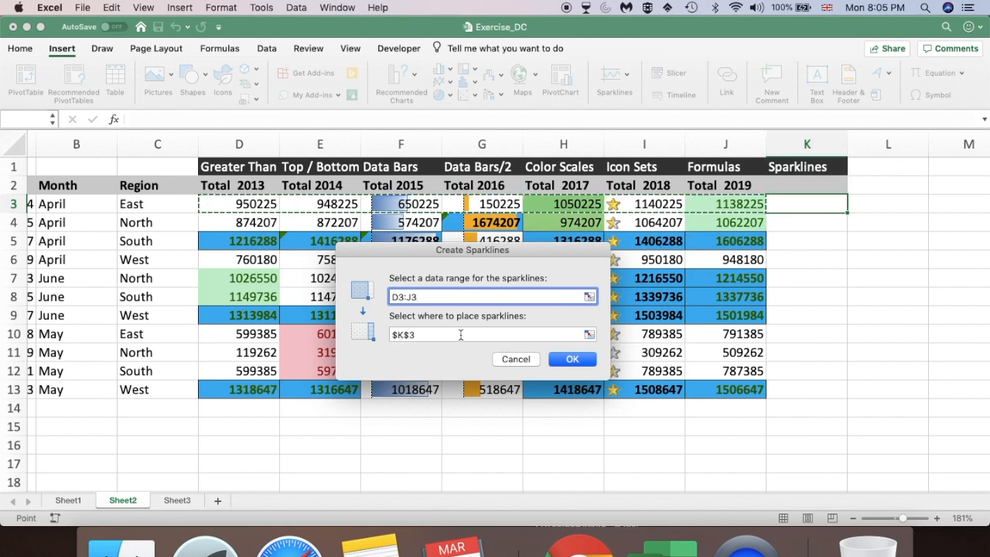
{"action": "left_click", "coordinate": [569, 360]}
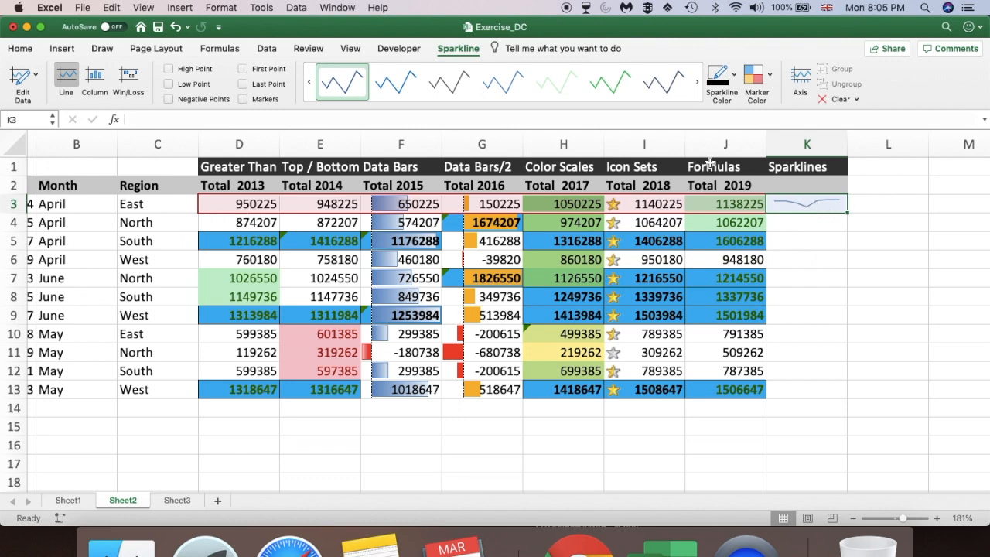
Step: Apply an orange sparkline style to the sparkline in K3 and set its line weight to 2¼ pt
{"action": "left_click", "coordinate": [503, 105]}
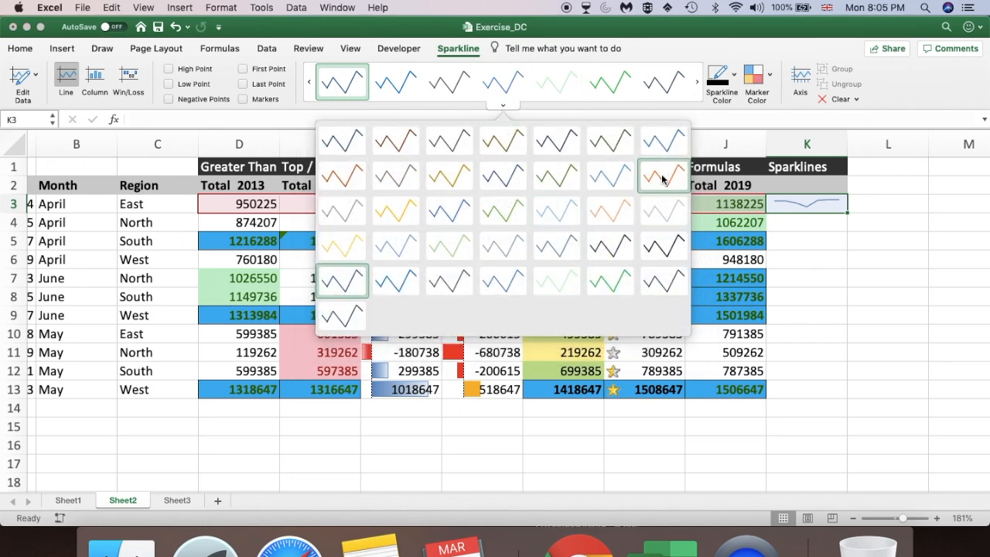
{"action": "left_click", "coordinate": [663, 178]}
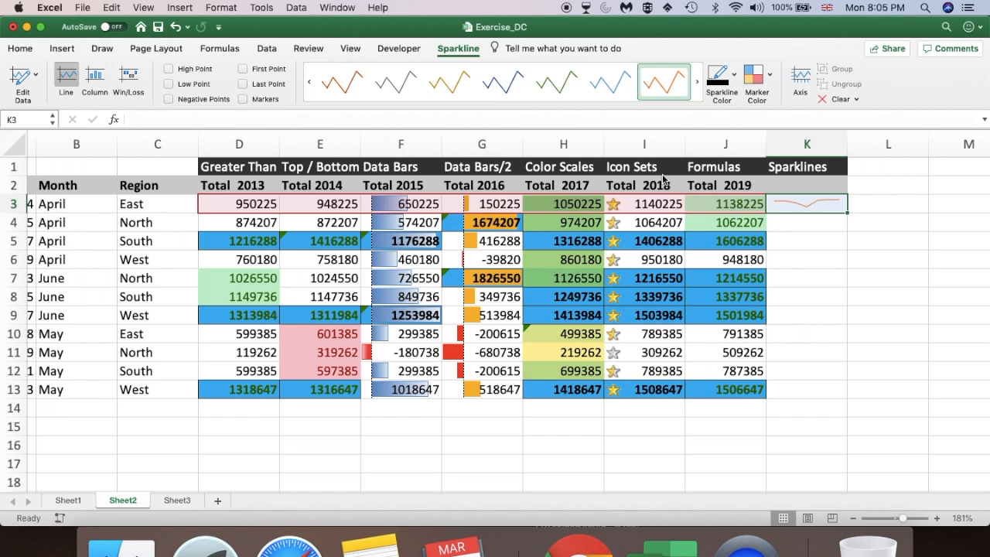
{"action": "left_click", "coordinate": [734, 75]}
{"action": "mouse_move", "coordinate": [766, 253]}
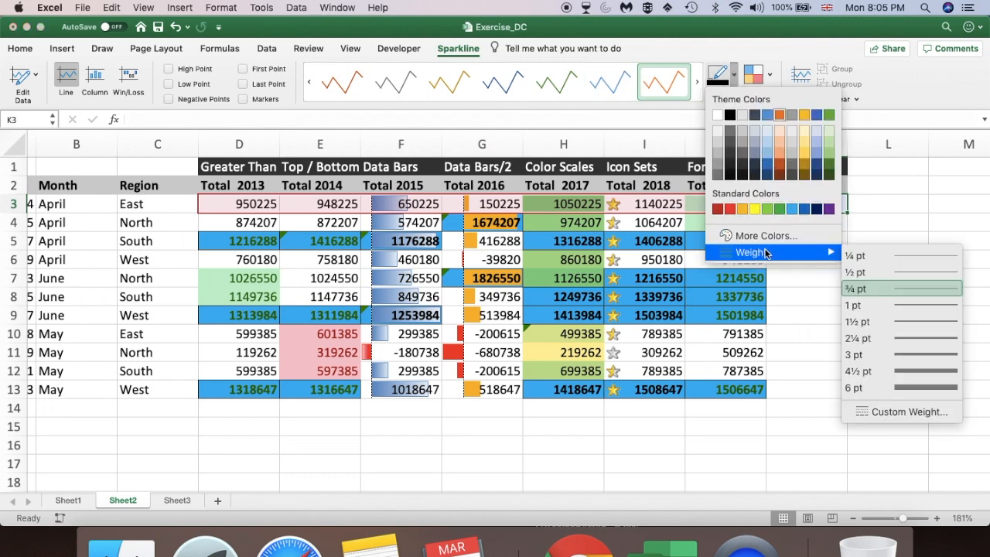
{"action": "left_click", "coordinate": [900, 338]}
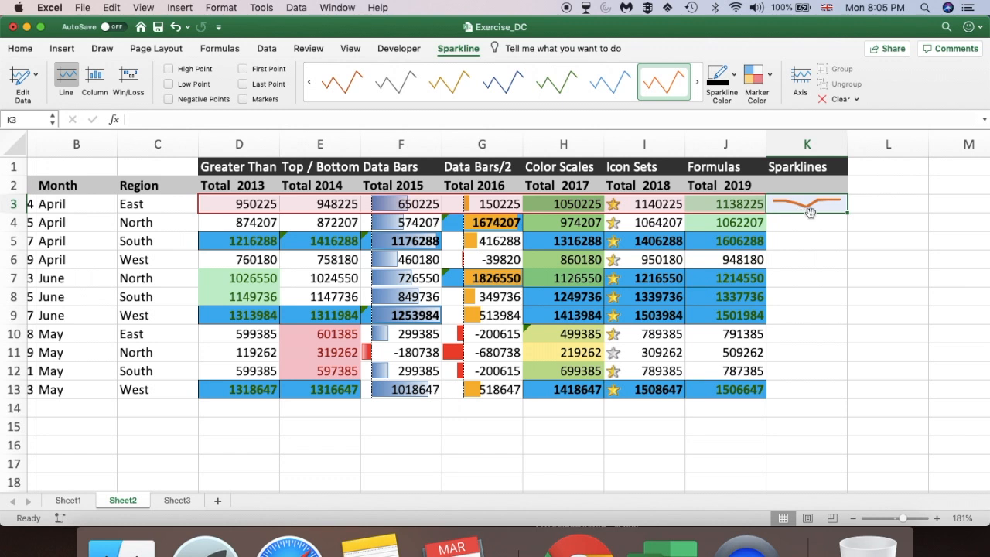
Step: Mark the high, low, first and last points on the K3 sparkline
{"action": "left_click", "coordinate": [169, 71]}
{"action": "left_click", "coordinate": [242, 83]}
{"action": "left_click", "coordinate": [826, 219]}
Step: Fill the K3 sparkline down through K13 so every row of yearly totals has its own sparkline
{"action": "left_click", "coordinate": [806, 203]}
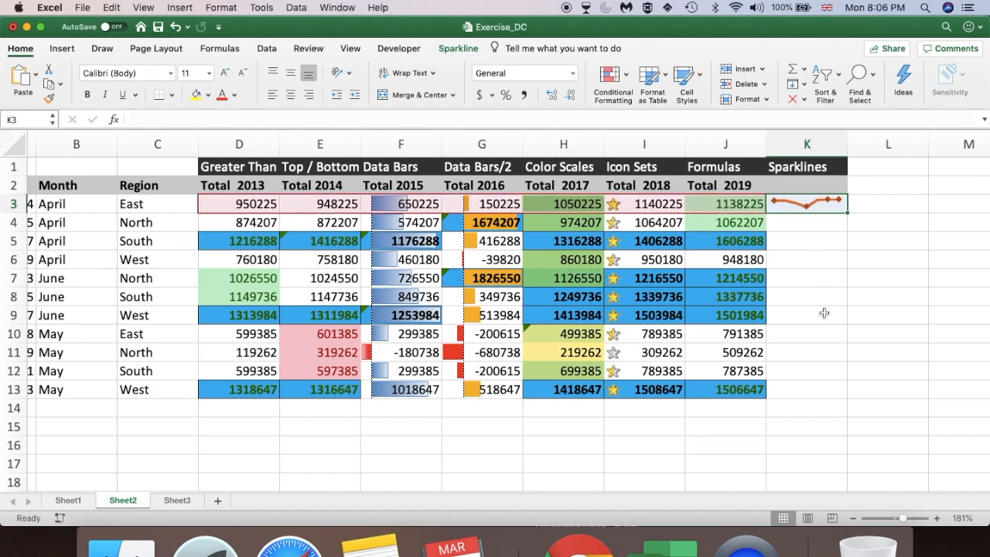
{"action": "left_click_drag", "start_coordinate": [847, 212], "coordinate": [839, 394]}
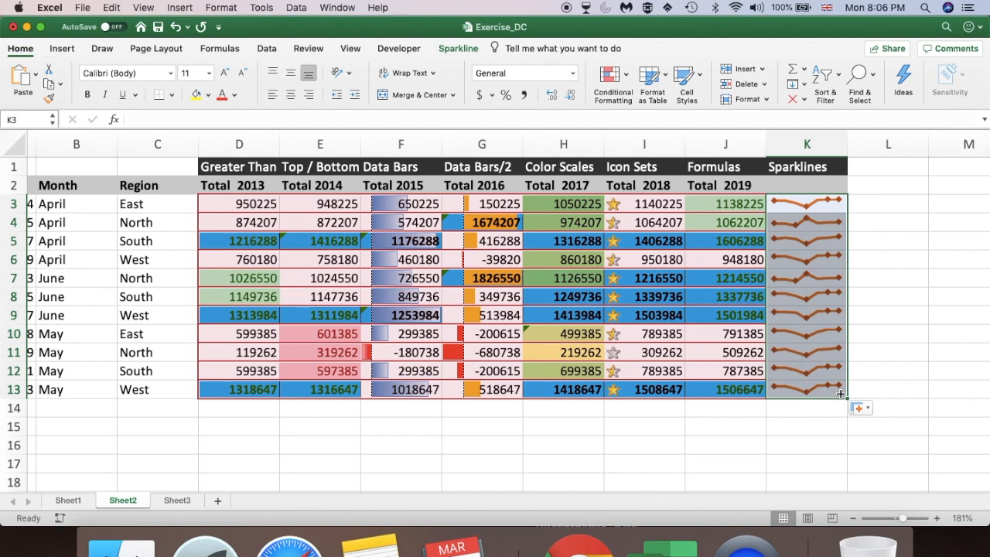
{"action": "left_click", "coordinate": [891, 279]}
Step: Increase the height of rows 3 to 13 evenly to give the sparklines more room
{"action": "left_click_drag", "start_coordinate": [11, 204], "coordinate": [34, 390]}
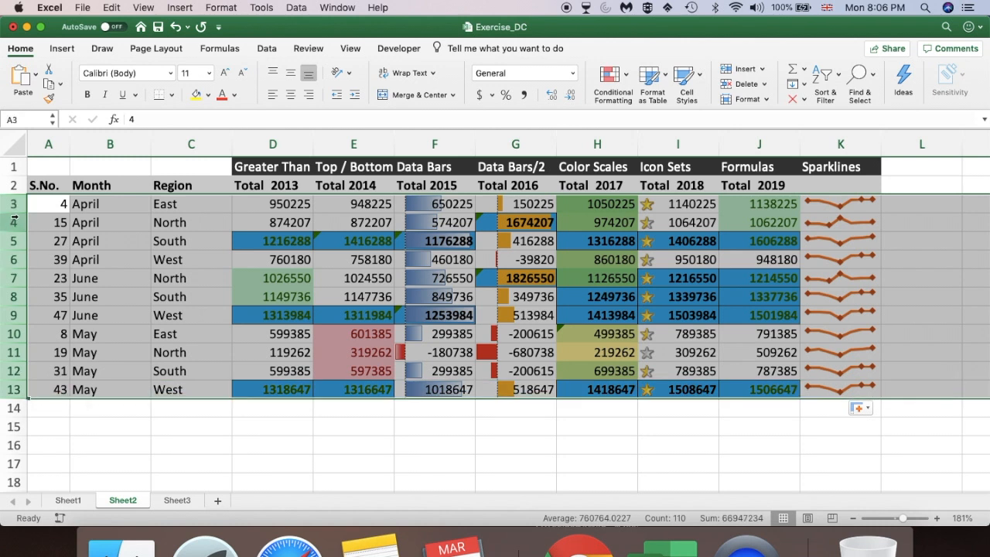
{"action": "left_click_drag", "start_coordinate": [14, 222], "coordinate": [15, 220]}
{"action": "left_click", "coordinate": [934, 307]}
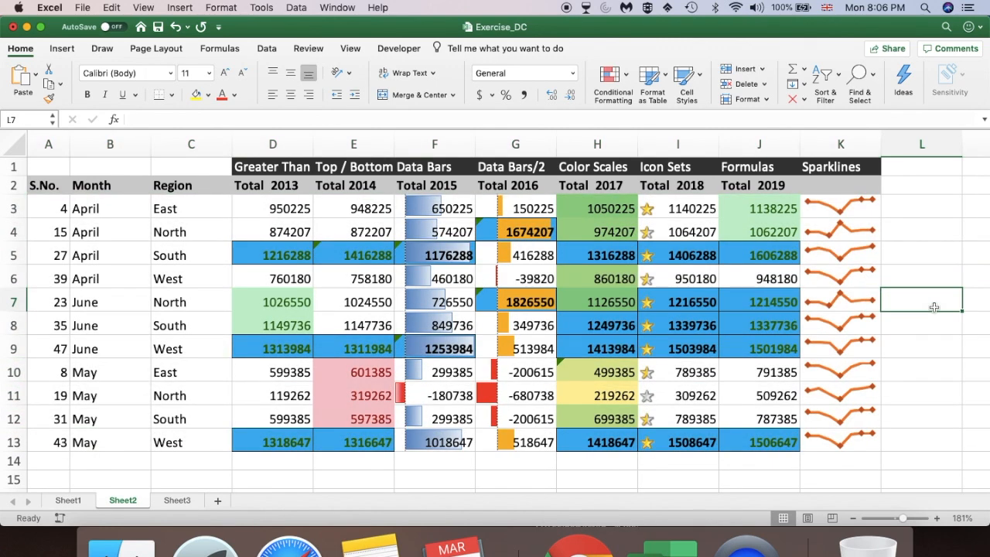
{"action": "left_click", "coordinate": [846, 308]}
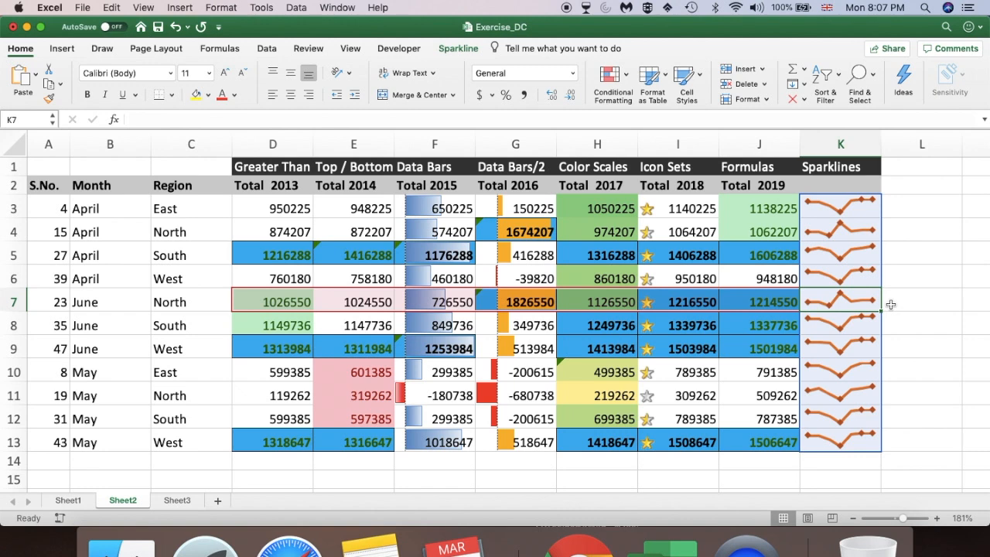
Step: Examine the Sellers Performance table on Sheet3 with its color-scaled monthly revenue and Trend sparklines
{"action": "left_click", "coordinate": [177, 500]}
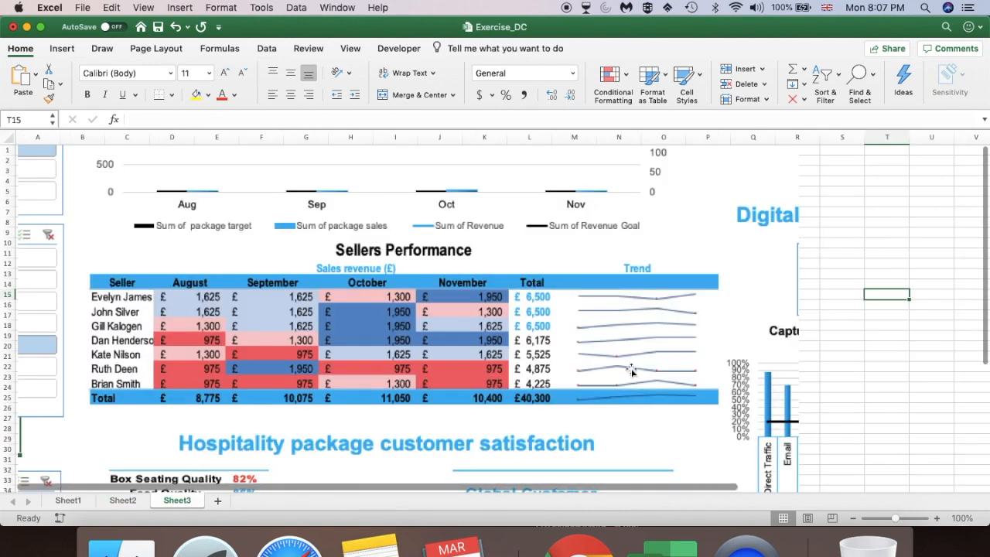
{"action": "scroll", "coordinate": [631, 372], "scroll_direction": "down", "scroll_amount": 1}
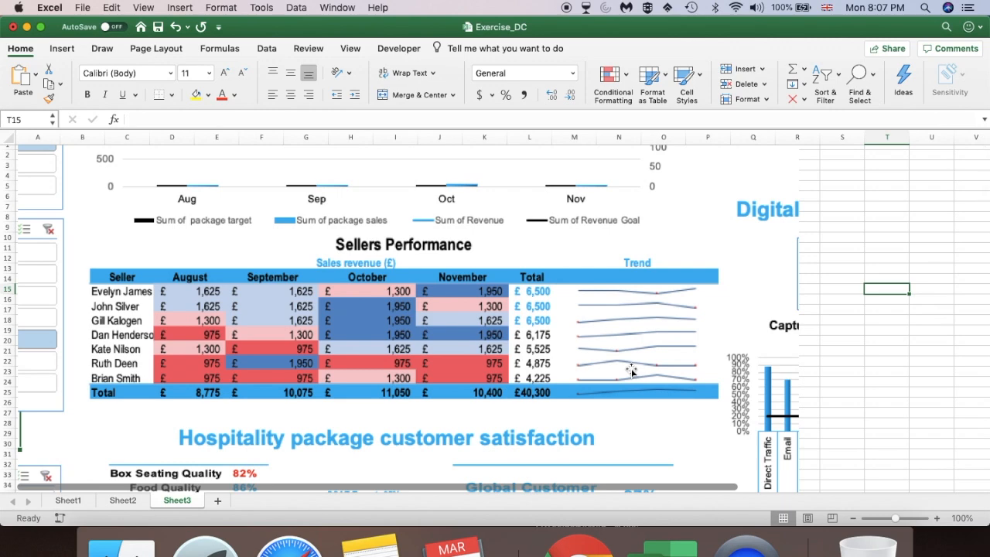
{"action": "scroll", "coordinate": [631, 371], "scroll_direction": "down", "scroll_amount": 3}
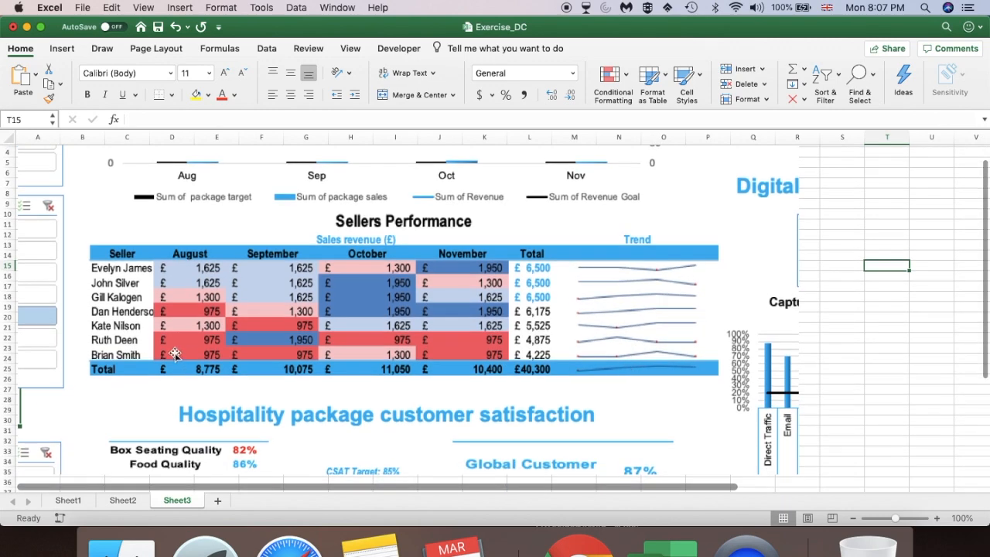